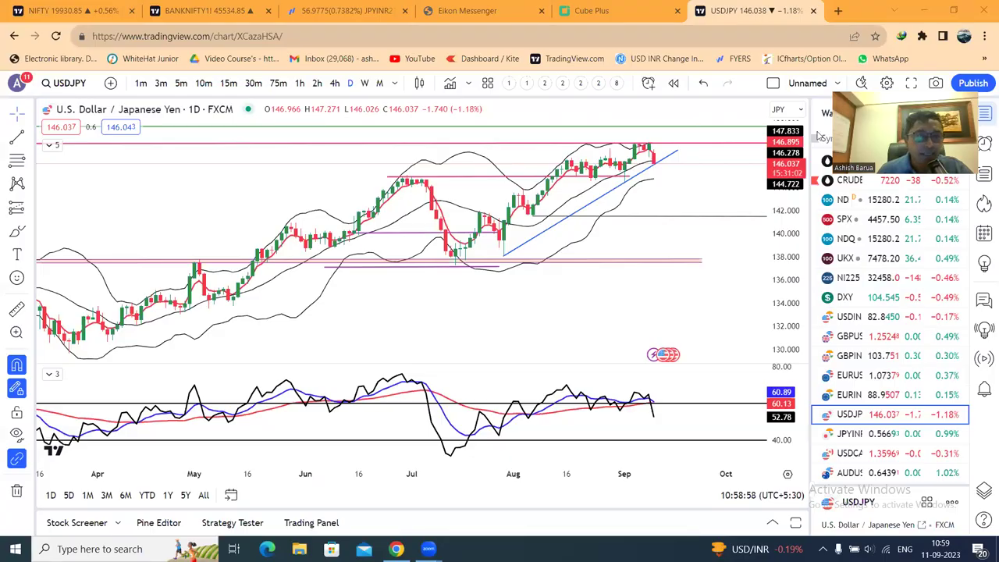
Pan the USDJPY daily chart left to leave empty space after the September candles into November.
drag(689, 192, 613, 201)
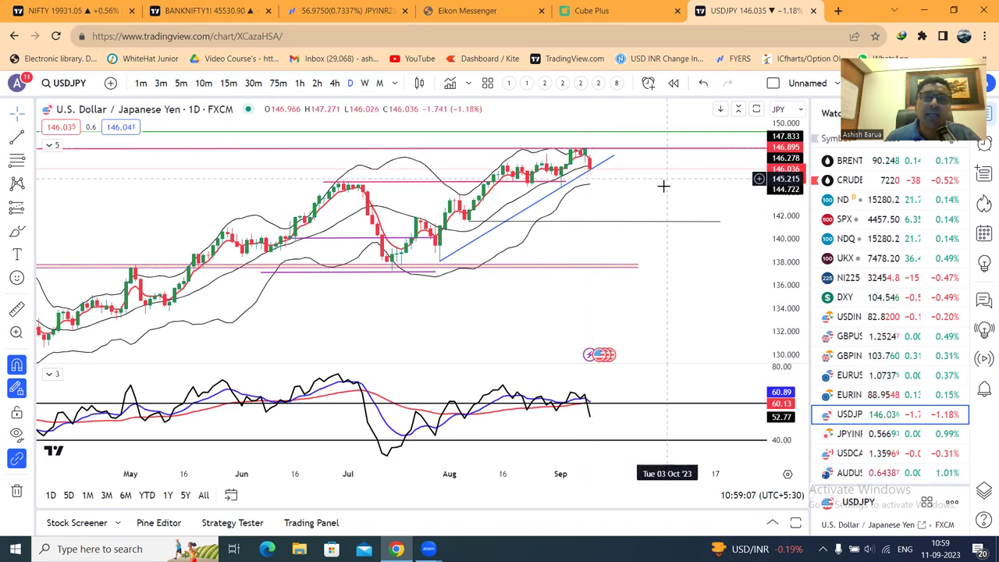
drag(640, 200, 549, 165)
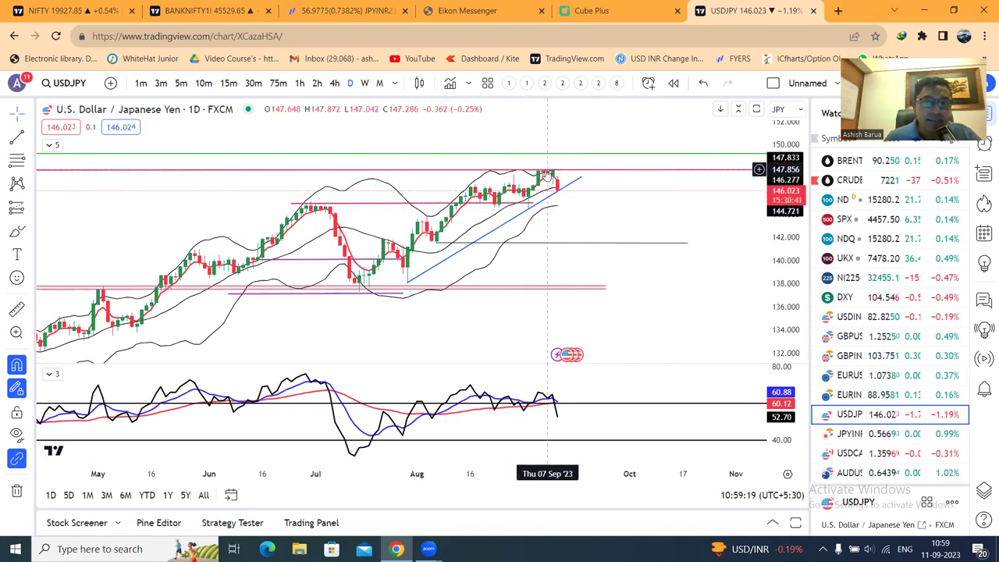
Glance at weekly USDJPY candles, return to daily, and stretch the price scale to about 134–150.
click(364, 83)
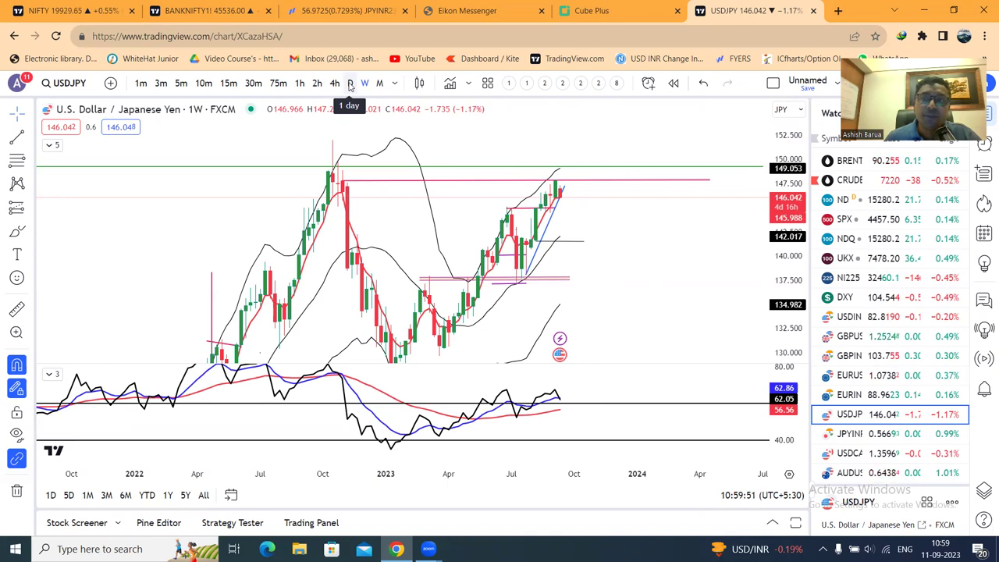
click(350, 83)
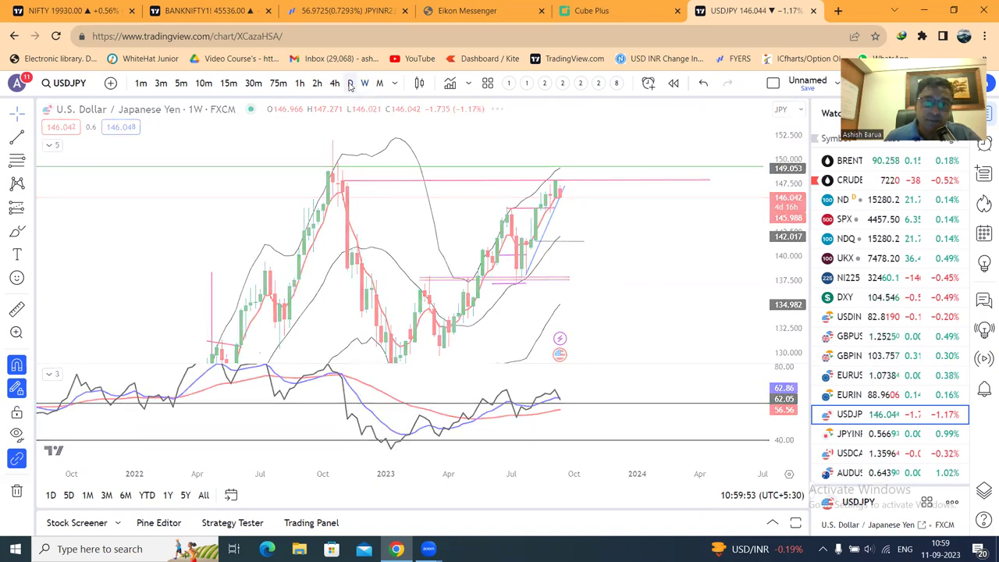
drag(783, 272, 784, 219)
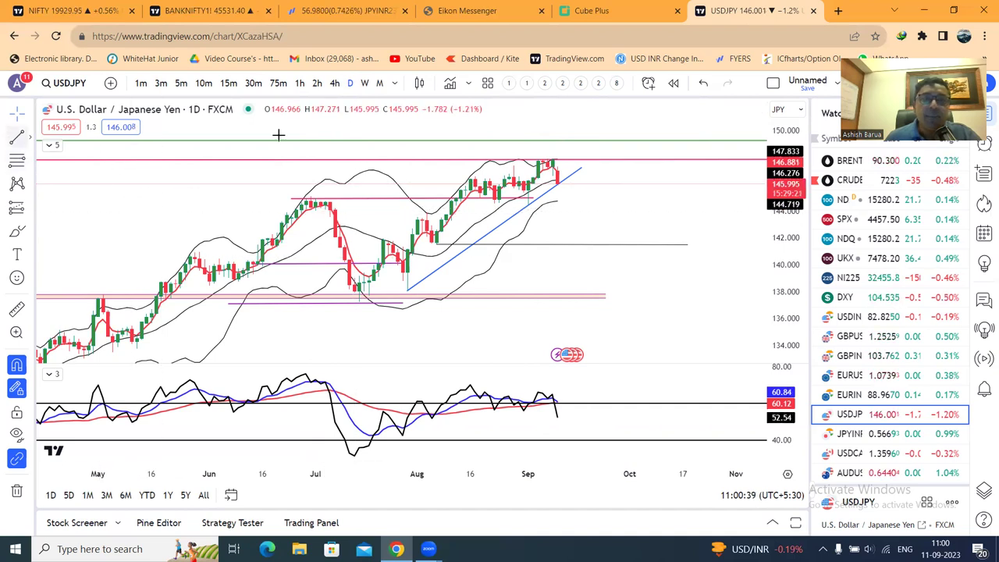
Draw a trendline from the mid-August to 14 Sep price highs and one across the oscillator's falling highs.
click(466, 185)
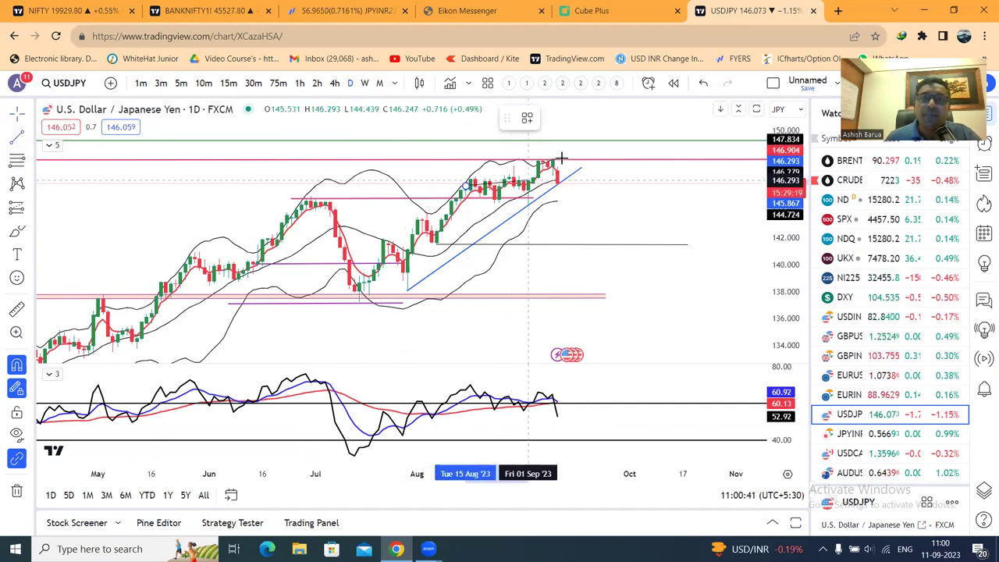
click(568, 153)
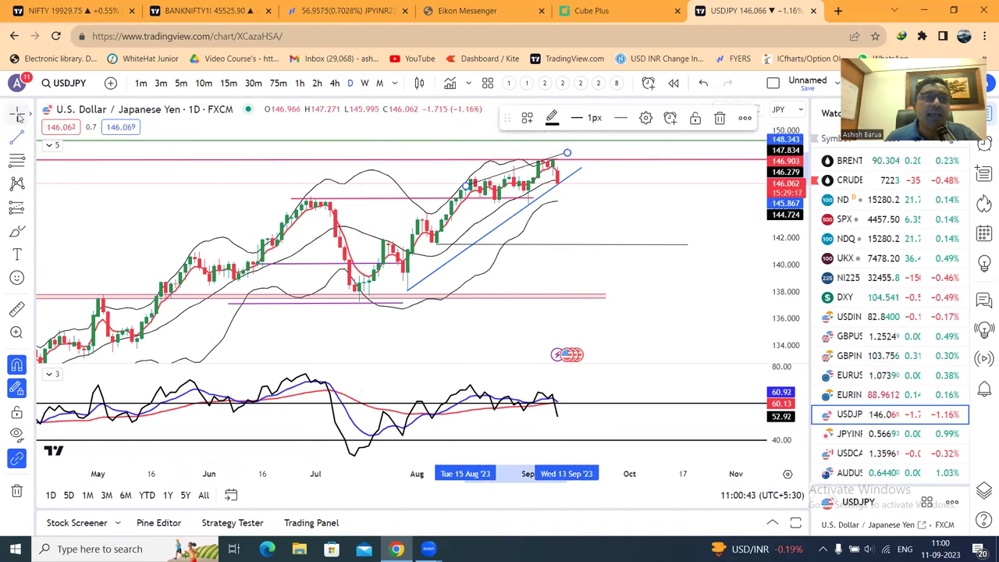
click(462, 178)
click(500, 180)
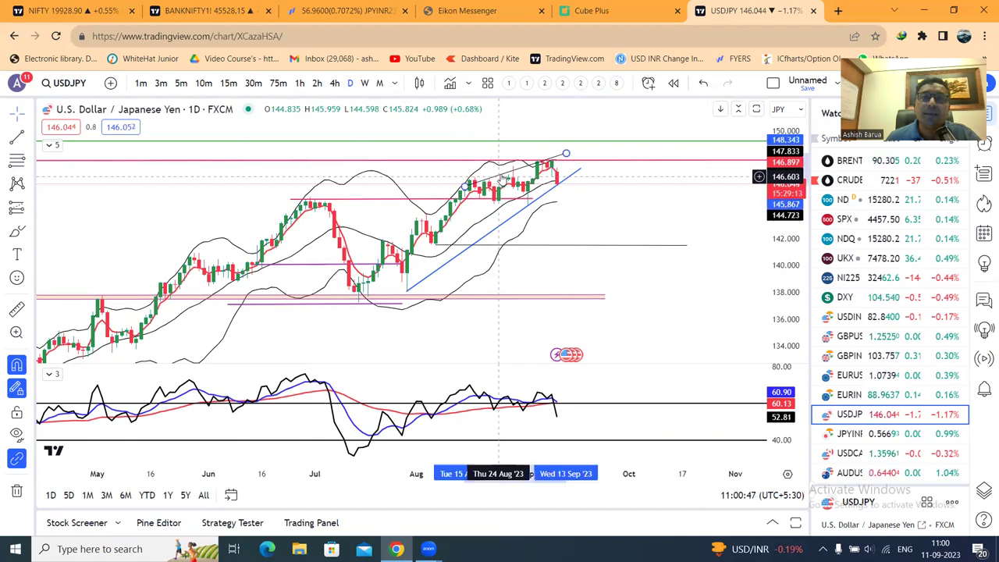
drag(567, 149, 571, 155)
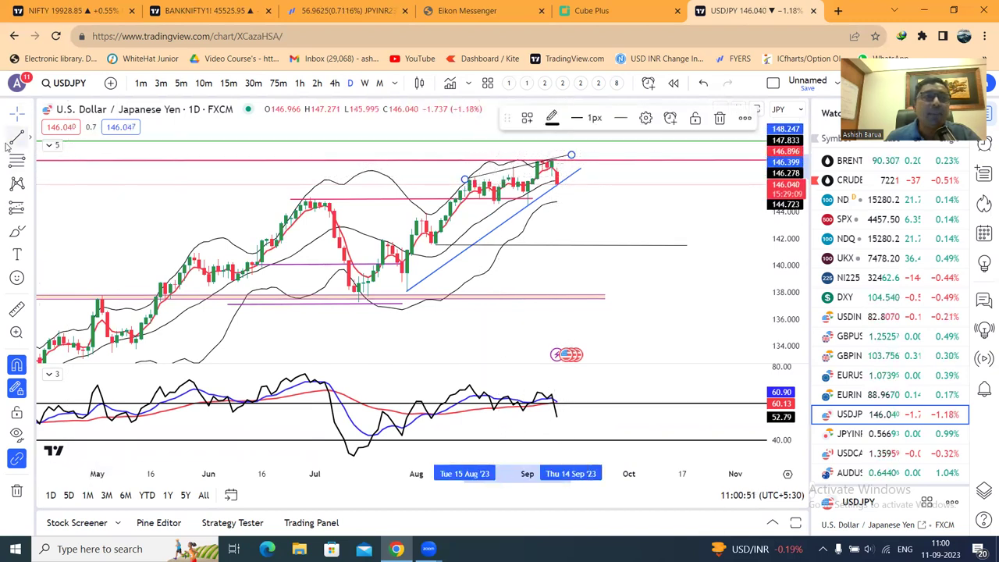
click(70, 151)
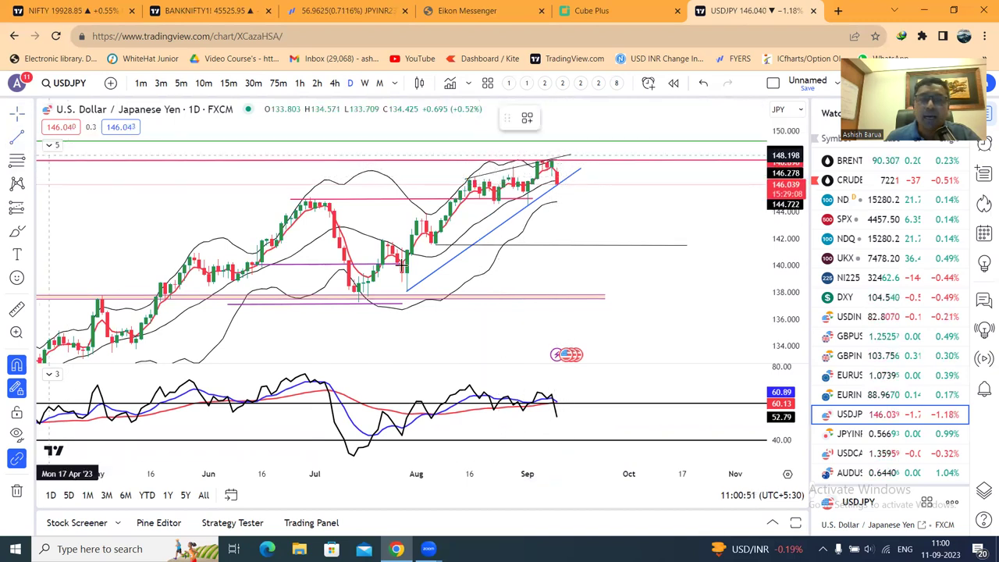
click(464, 384)
click(566, 395)
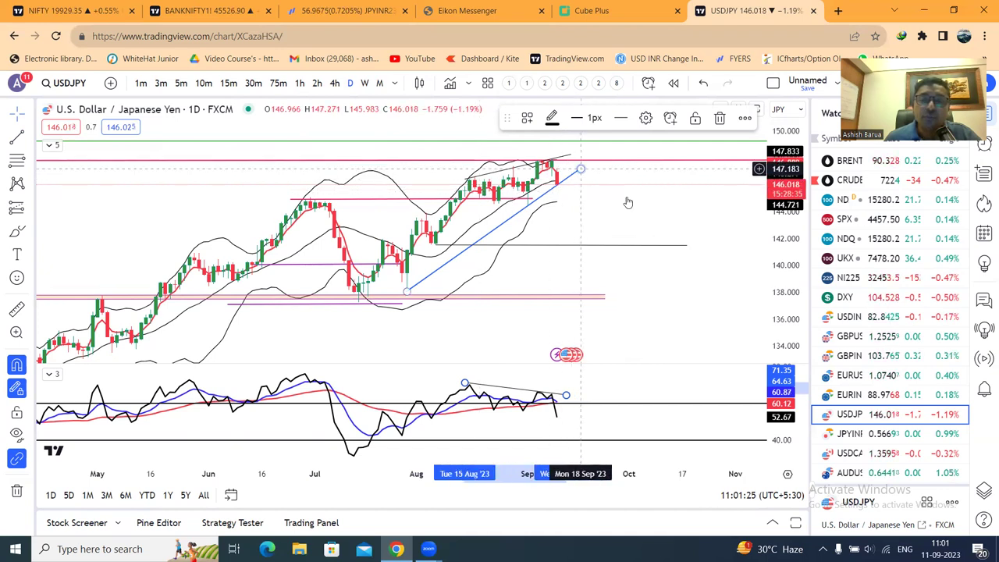
click(675, 324)
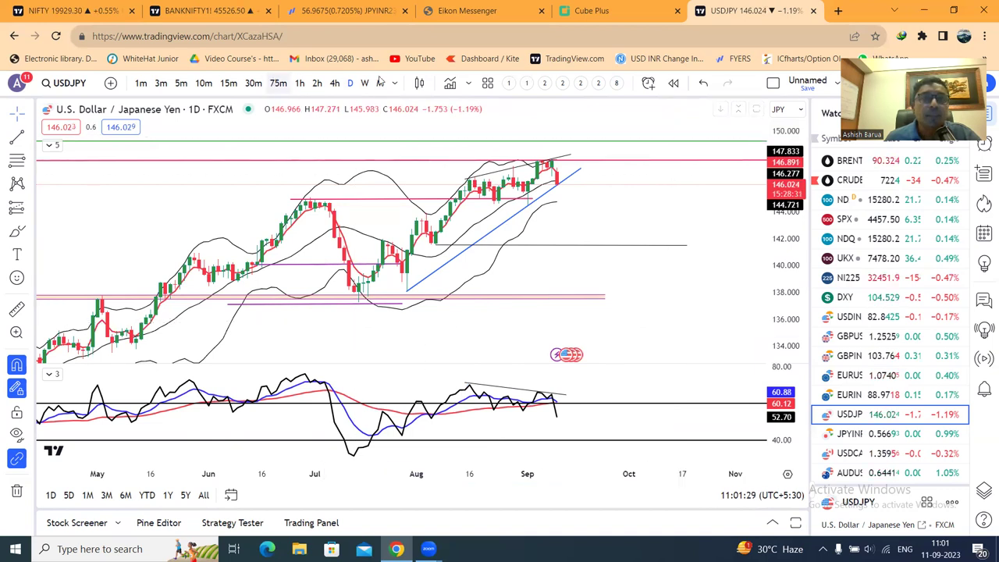
click(363, 83)
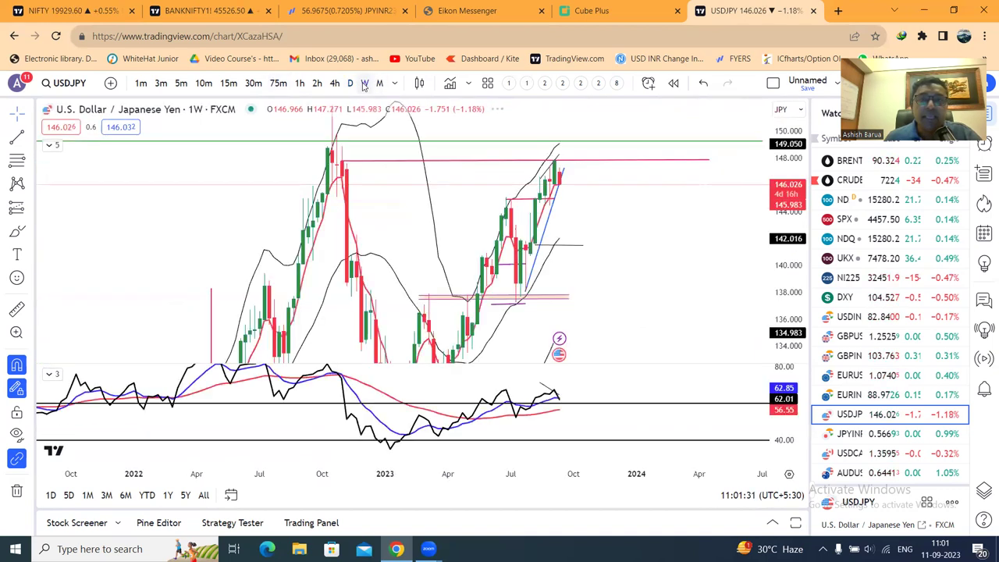
scroll(703, 203, up, 2)
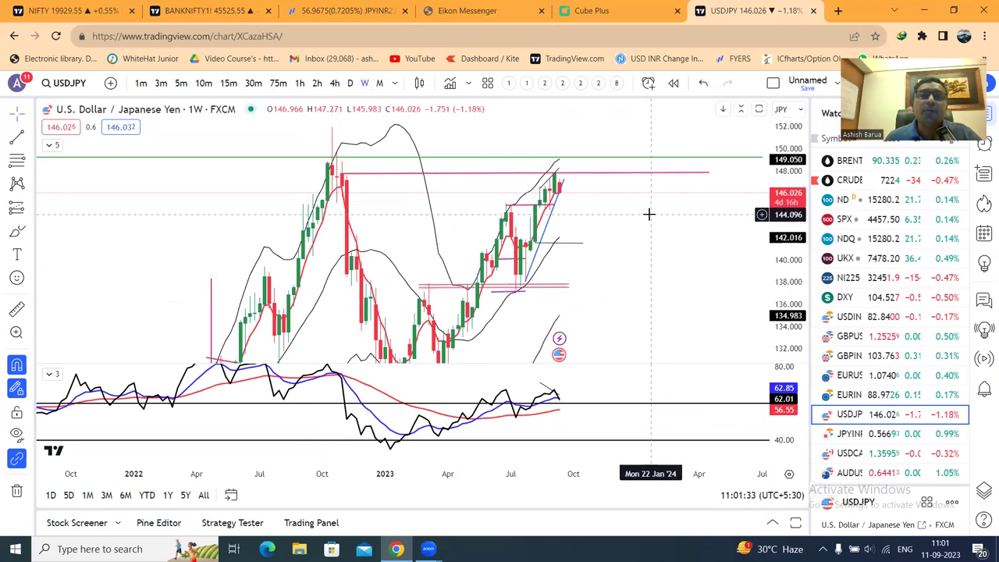
scroll(649, 214, up, 1)
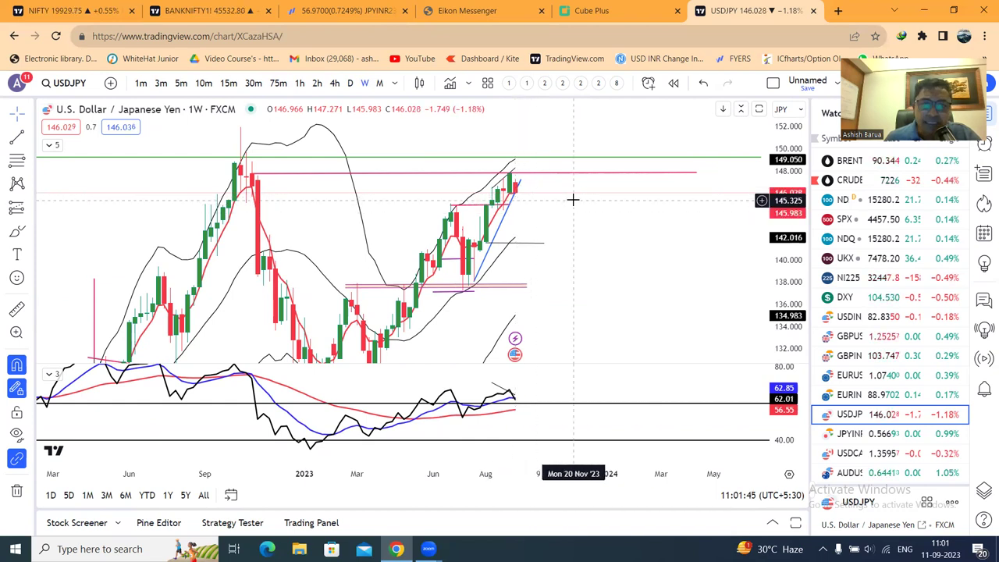
drag(785, 234, 733, 260)
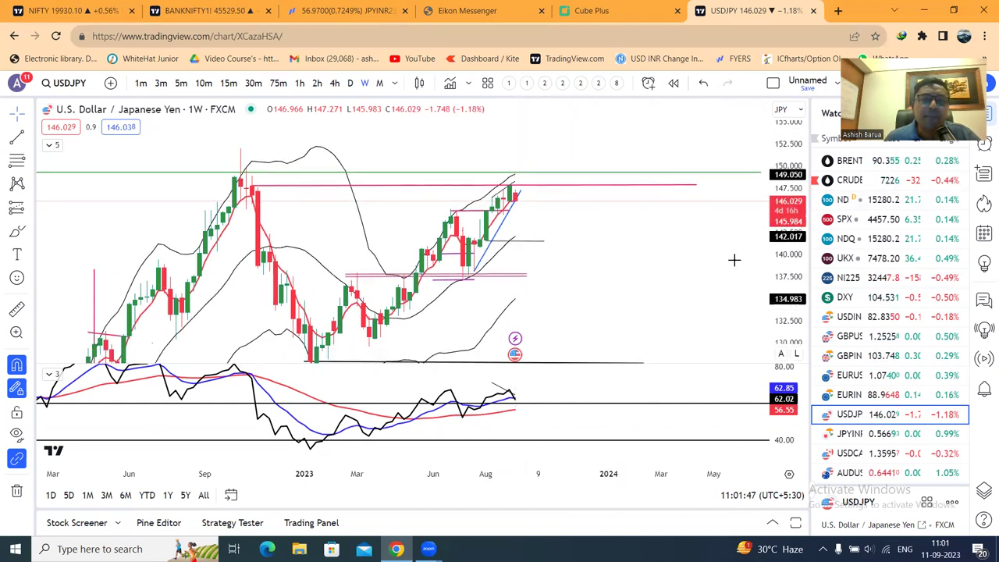
drag(619, 250, 663, 236)
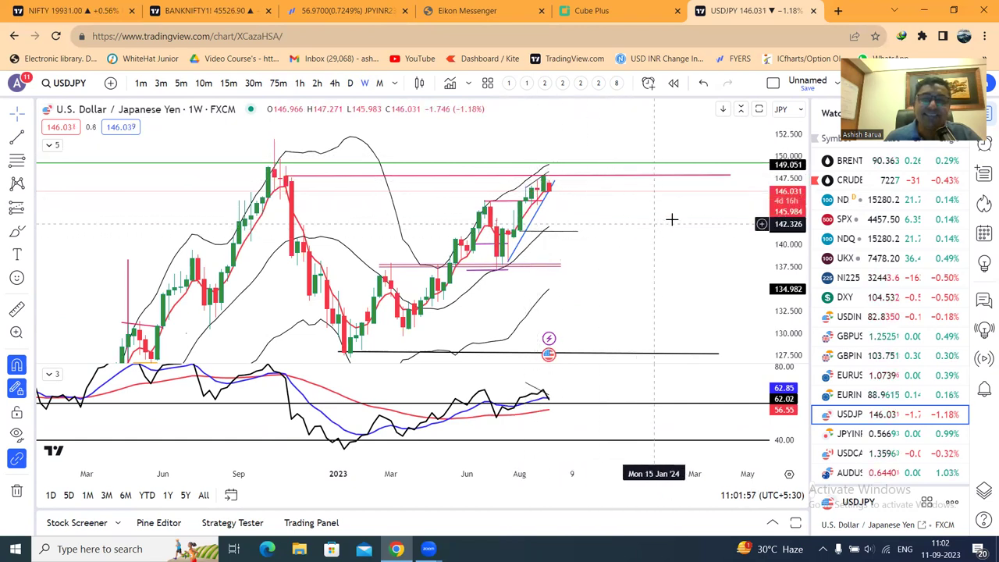
scroll(794, 222, down, 1)
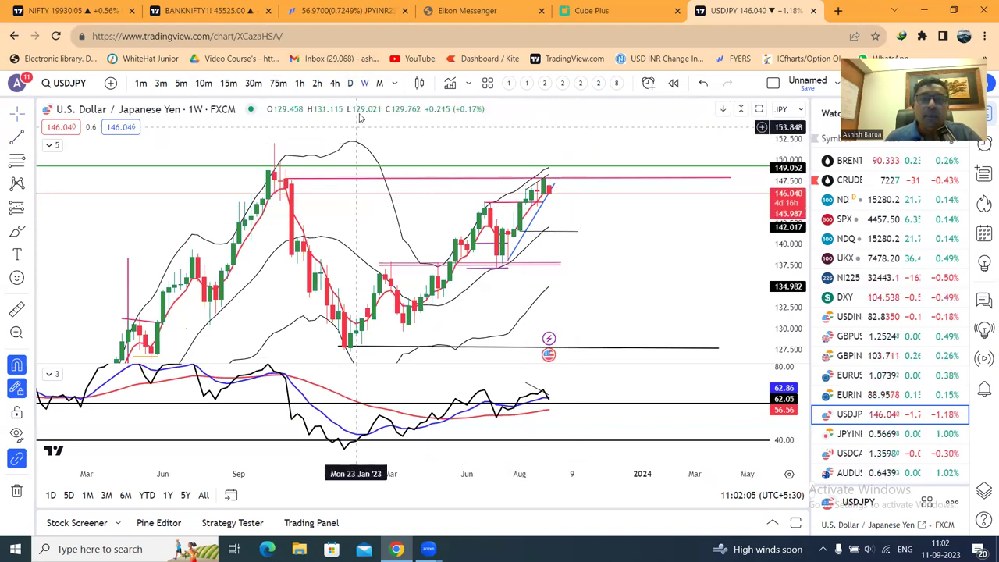
click(351, 83)
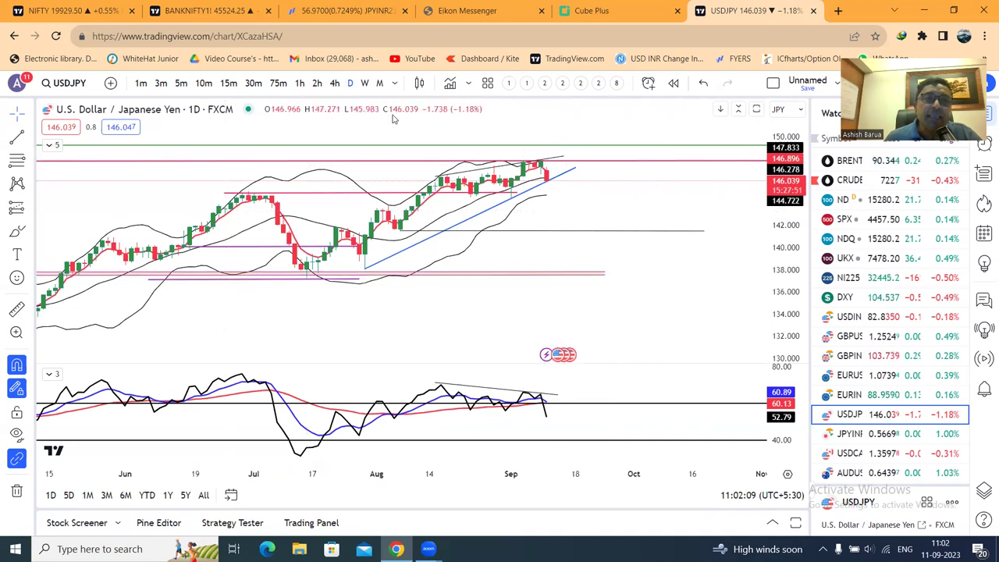
View enlarged 1-hour candles, sketch and then delete a downward projected path, and switch back to daily.
click(299, 83)
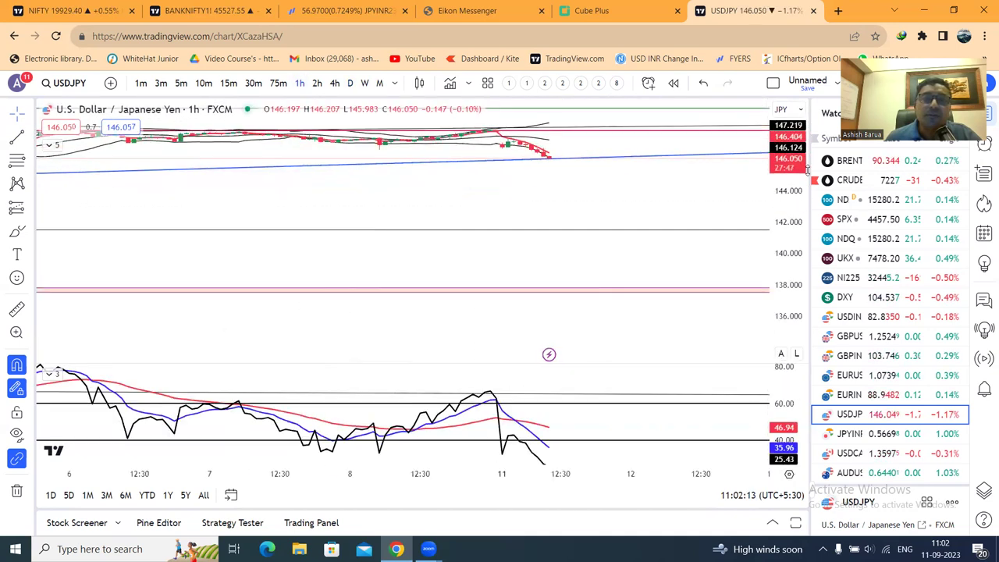
drag(789, 273, 635, 261)
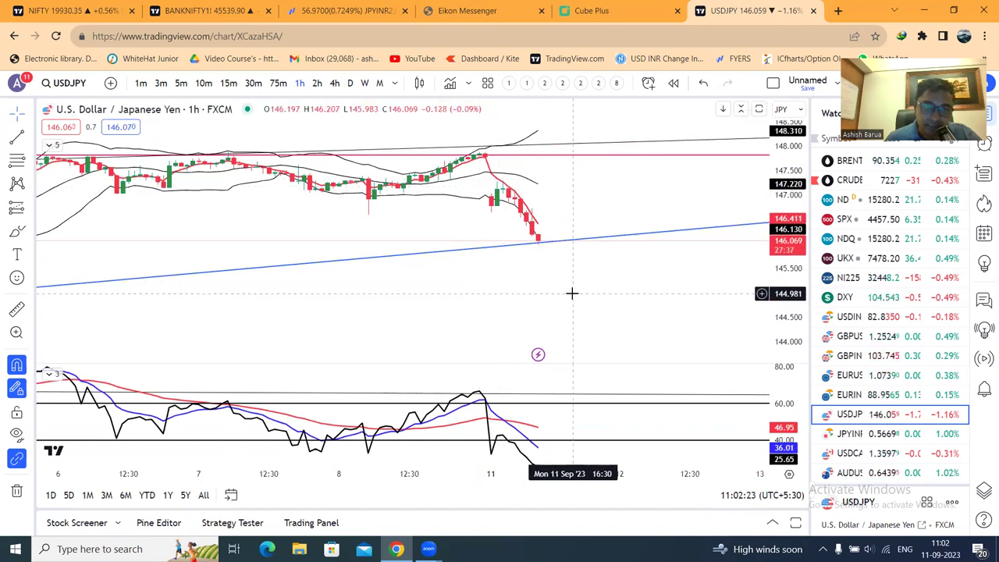
click(16, 231)
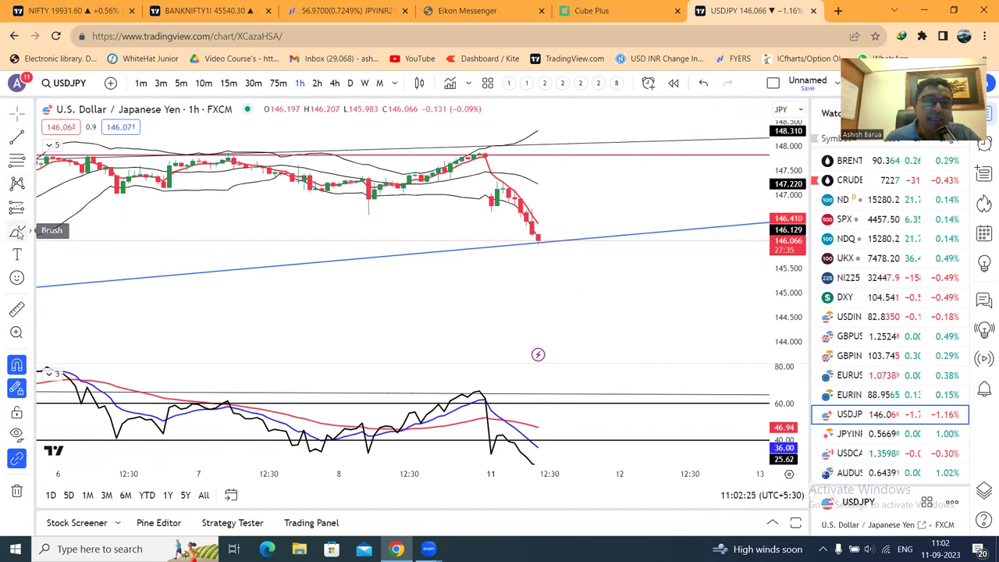
mouse_move(487, 205)
mouse_down()
mouse_move(523, 212)
mouse_move(537, 248)
mouse_move(570, 227)
mouse_move(583, 296)
mouse_move(606, 256)
mouse_move(631, 333)
mouse_up()
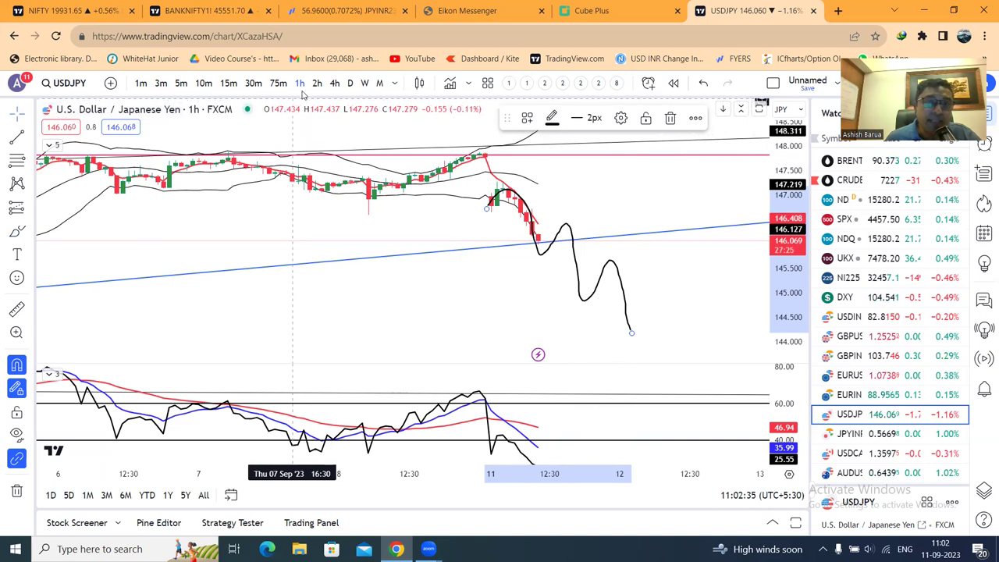
click(669, 117)
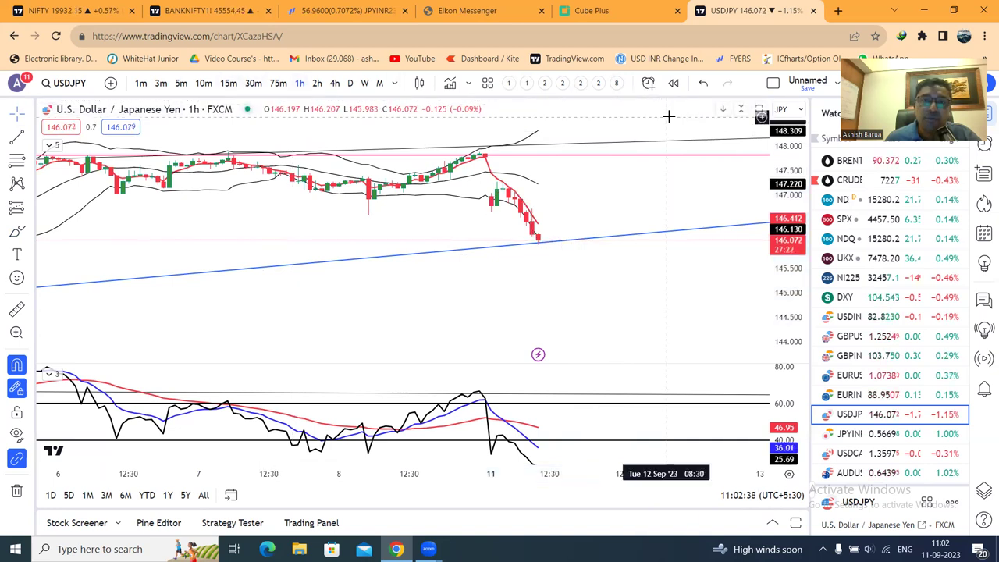
click(351, 85)
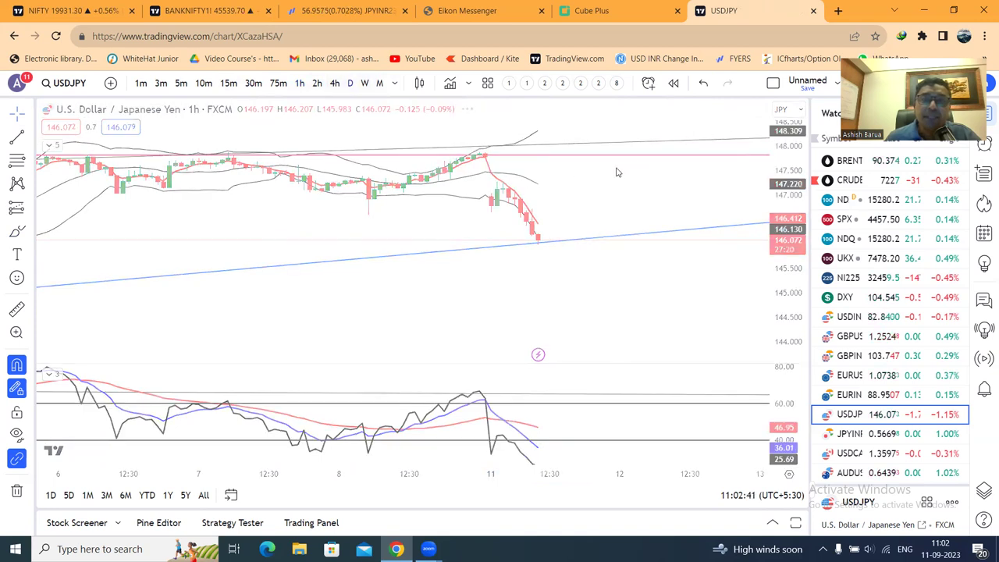
Rescale and pan the daily chart, then draw a level line near 144.7 from Sep 1 to early October.
drag(793, 257, 798, 301)
drag(625, 260, 629, 221)
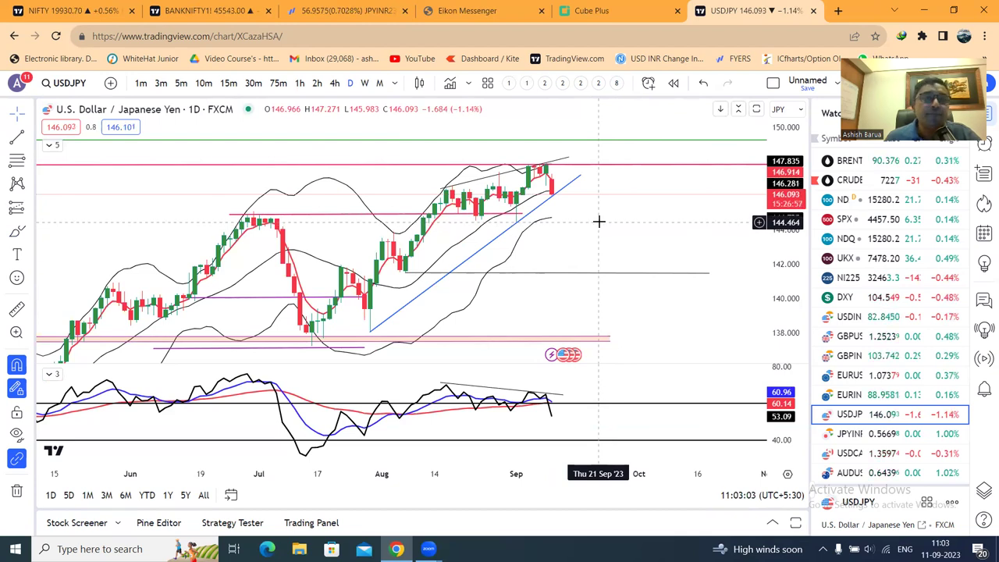
click(516, 222)
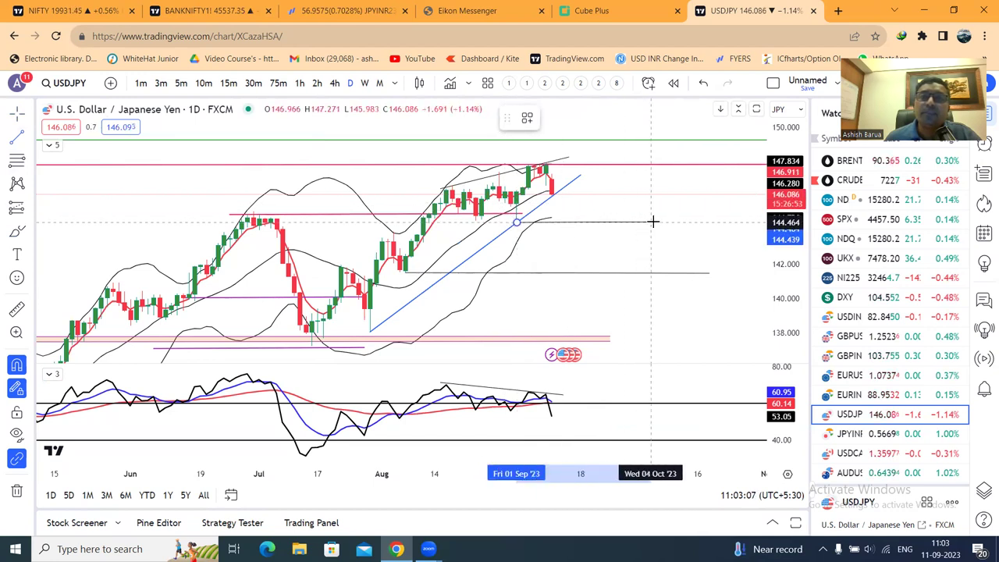
click(653, 222)
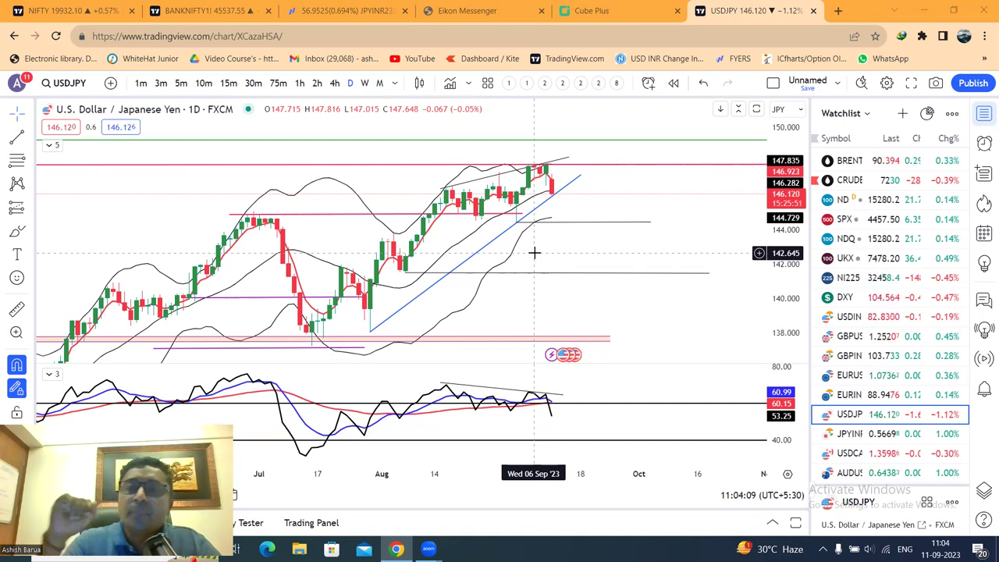
Open JPYINR and draw a 2px falling trendline from the late-August low to the September 12 low.
click(856, 441)
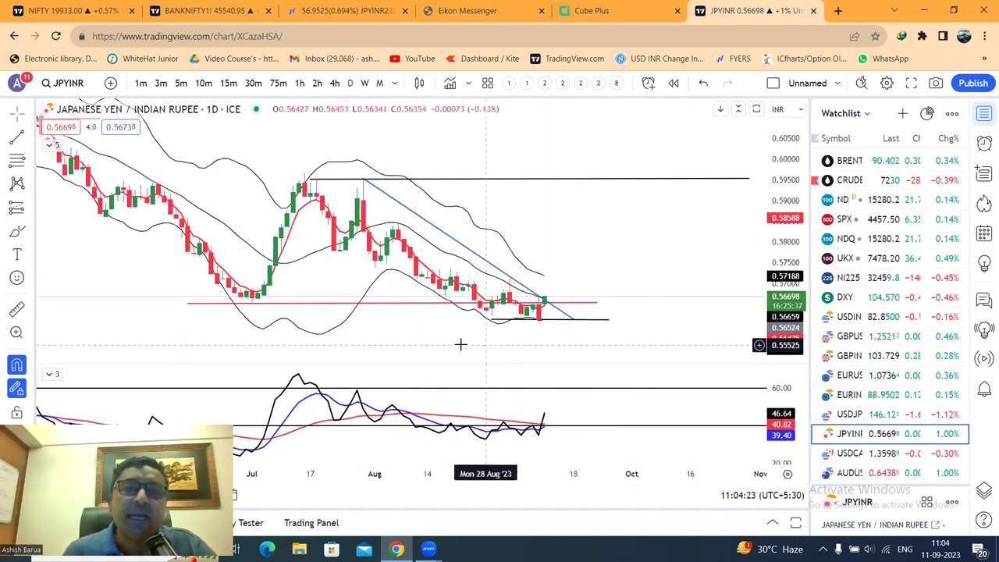
click(16, 139)
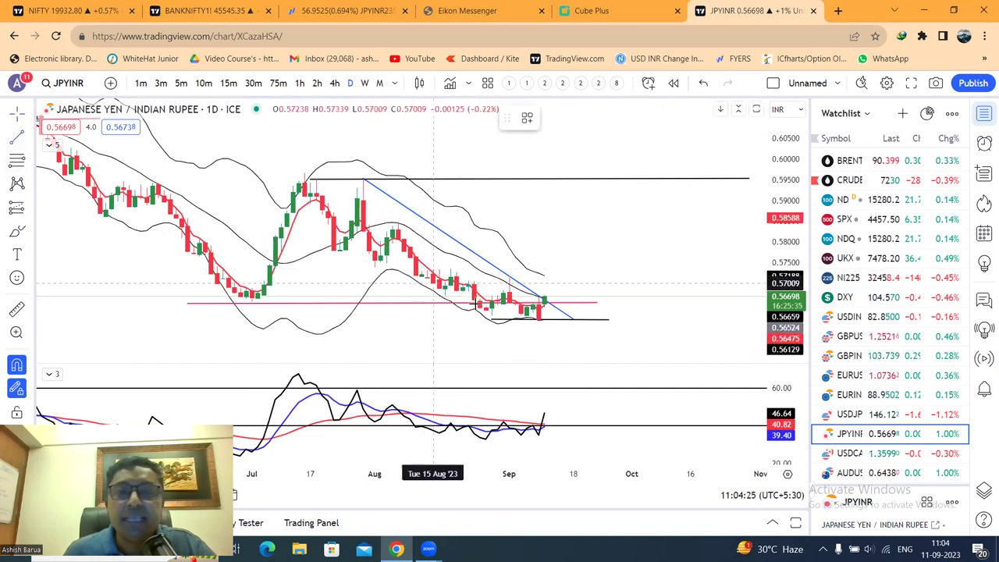
click(468, 290)
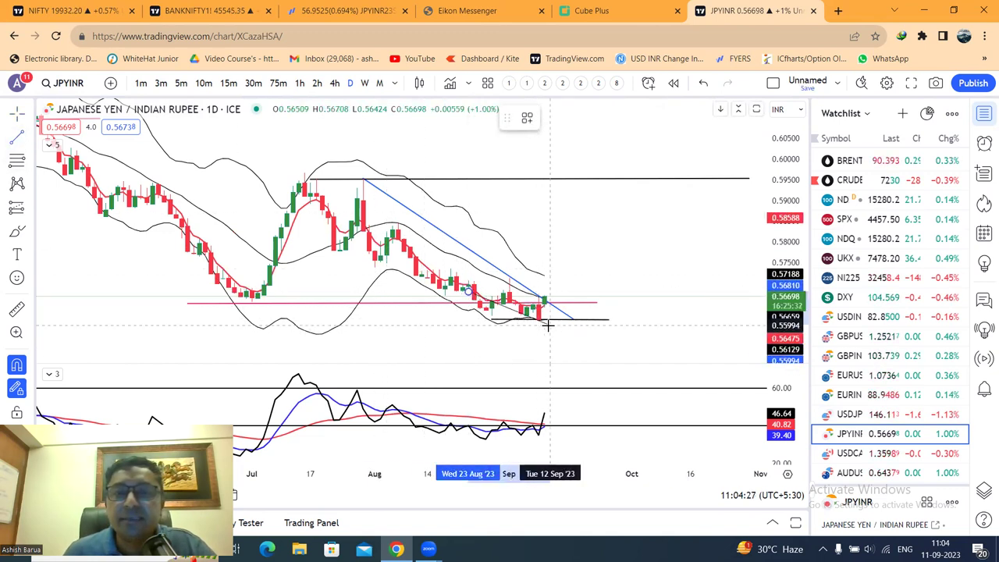
click(549, 325)
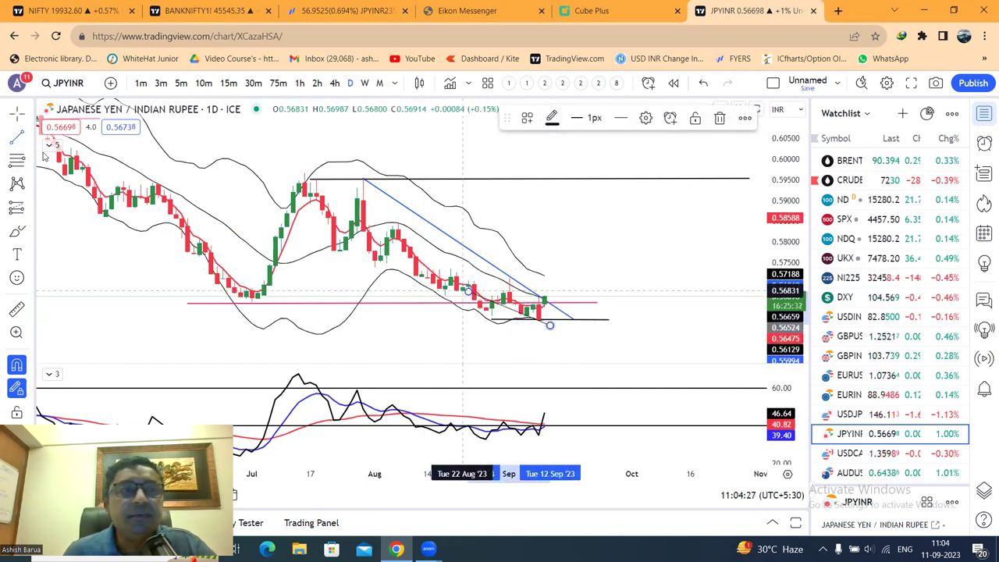
click(594, 118)
click(597, 165)
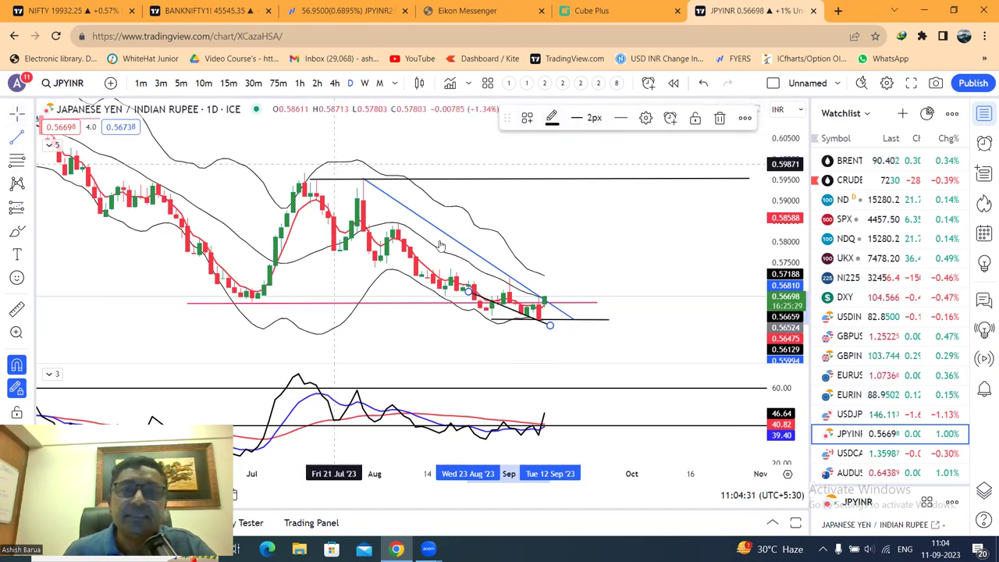
click(467, 323)
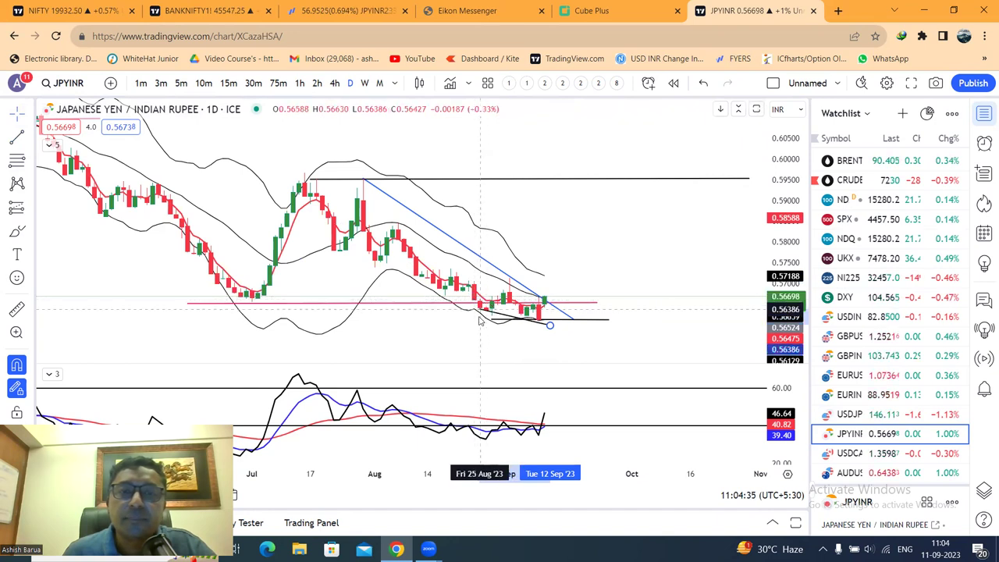
Draw a rising trendline under the oscillator's lows from late August to September 12.
click(484, 319)
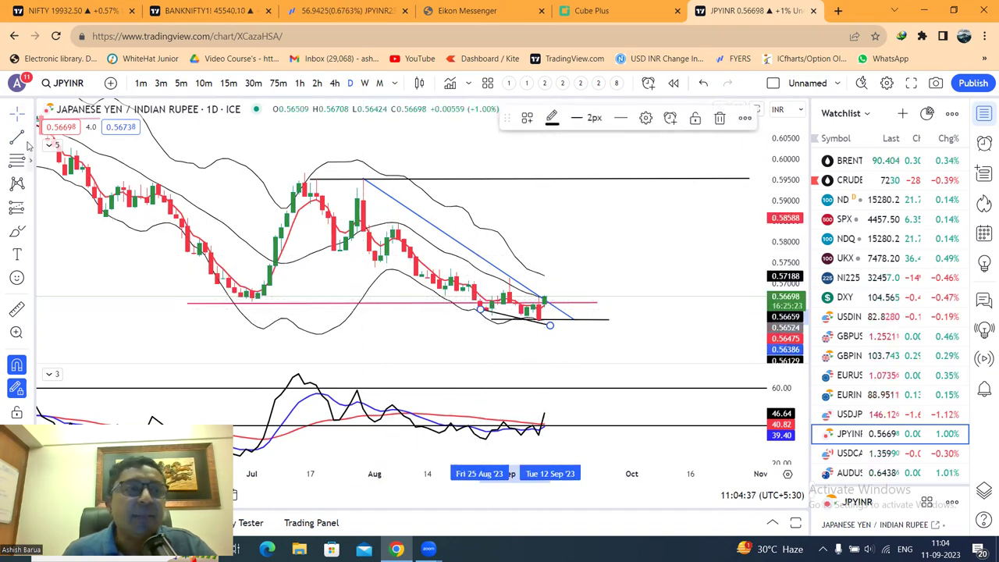
click(480, 442)
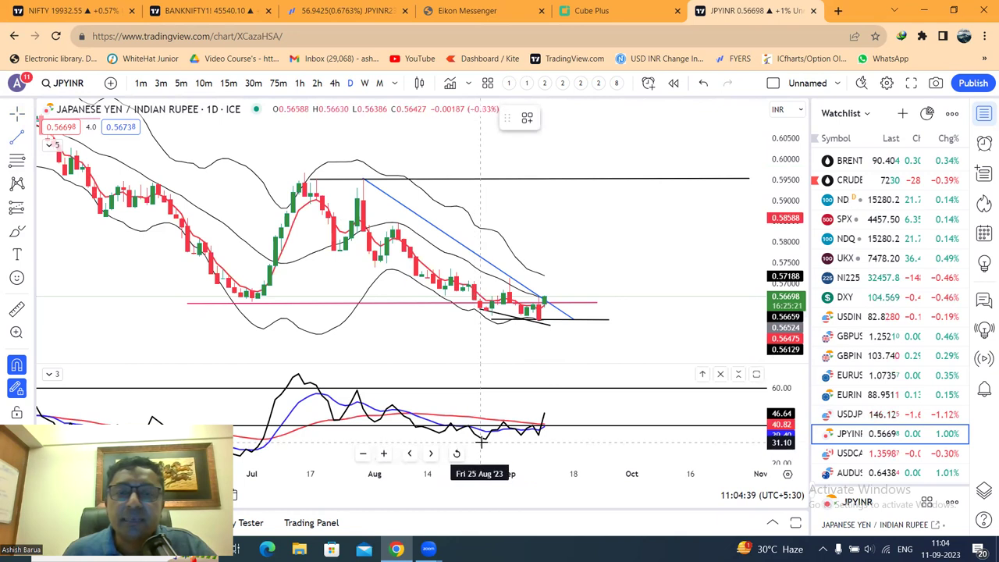
click(550, 437)
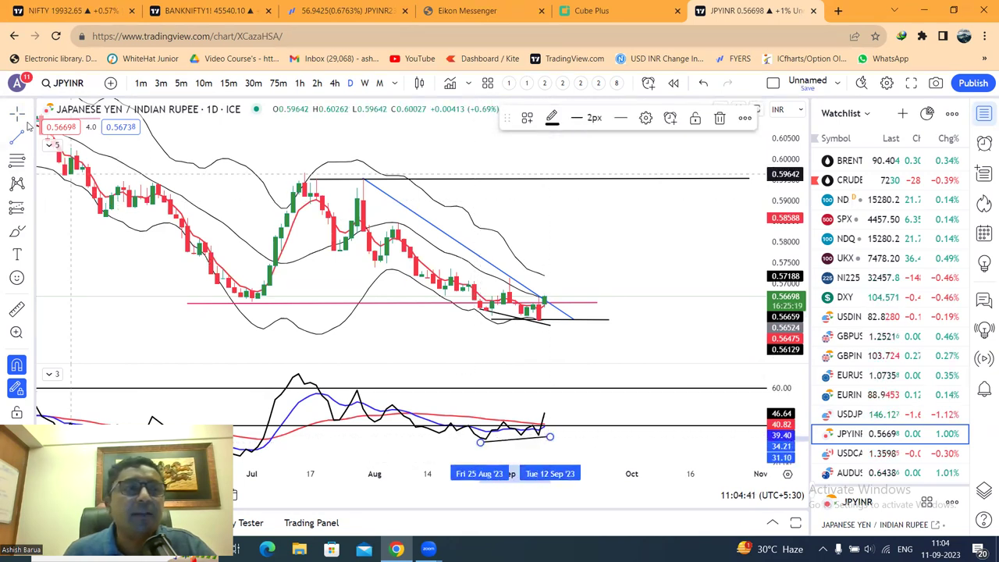
click(605, 164)
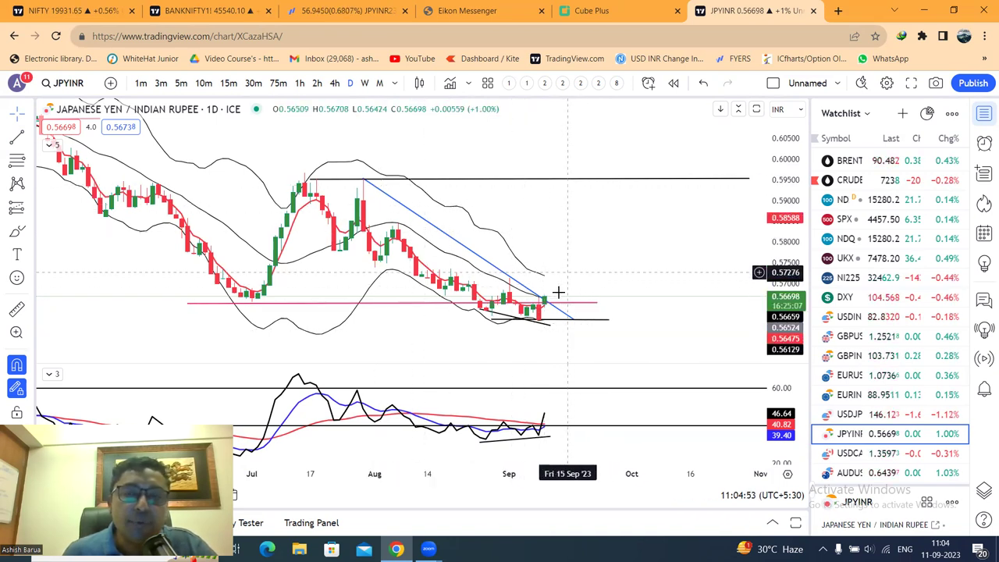
click(31, 233)
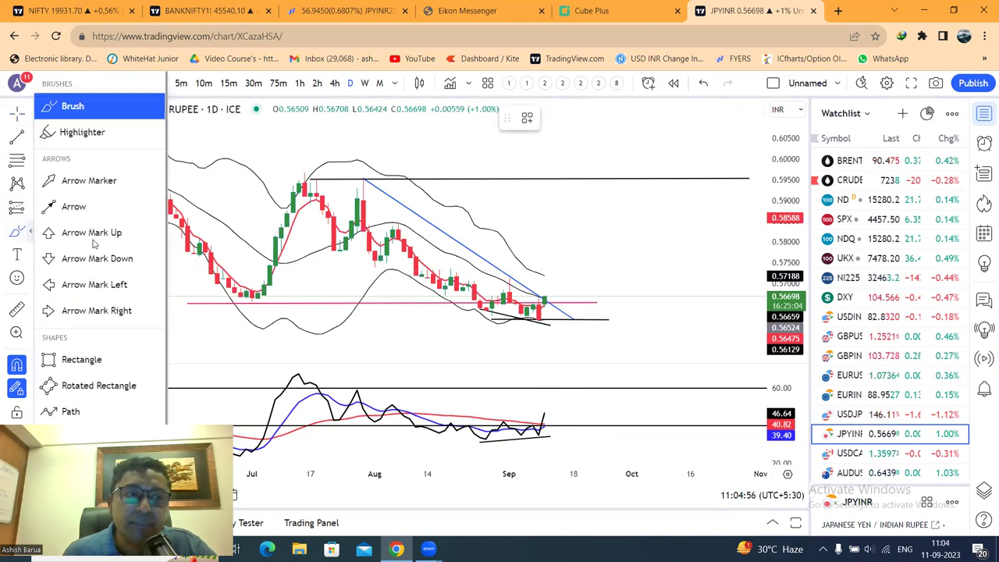
Draw a green rectangle as a projected candle just after the latest JPYINR bar.
click(78, 359)
click(552, 293)
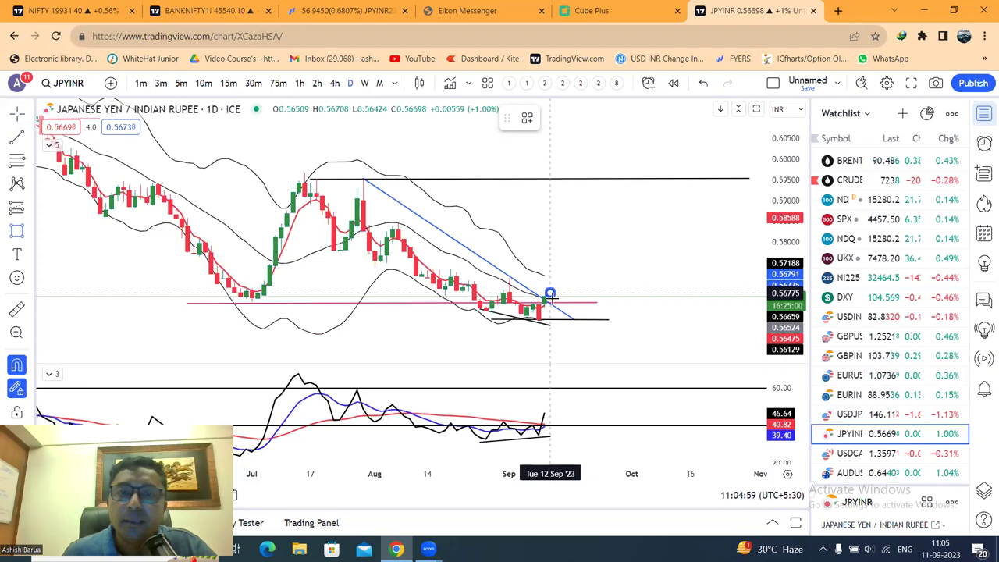
click(558, 311)
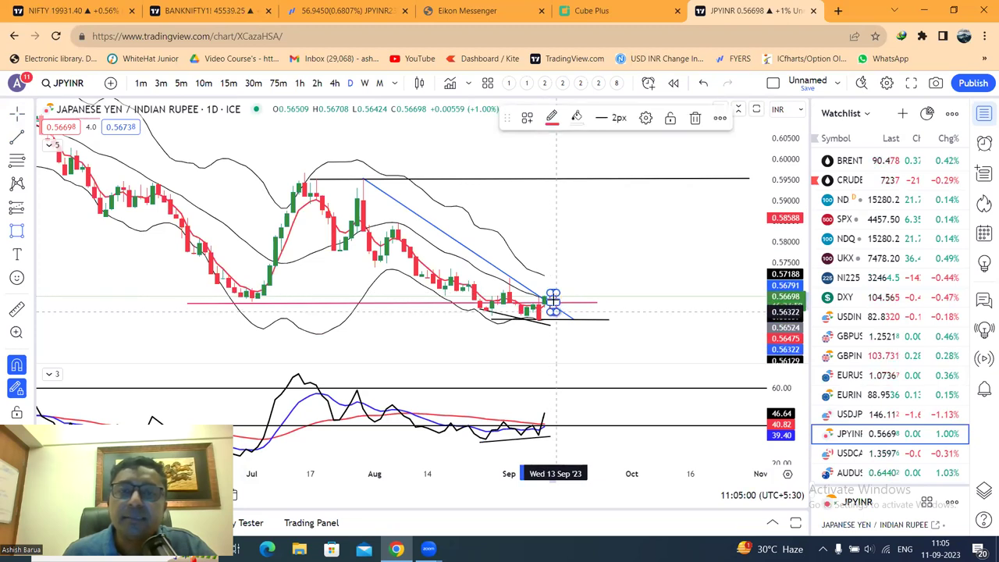
click(576, 118)
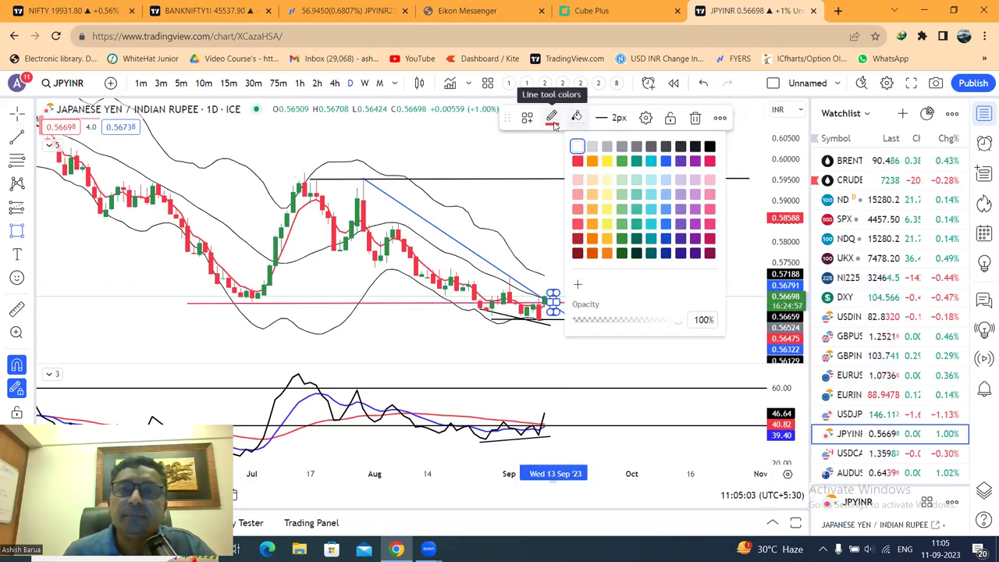
click(623, 161)
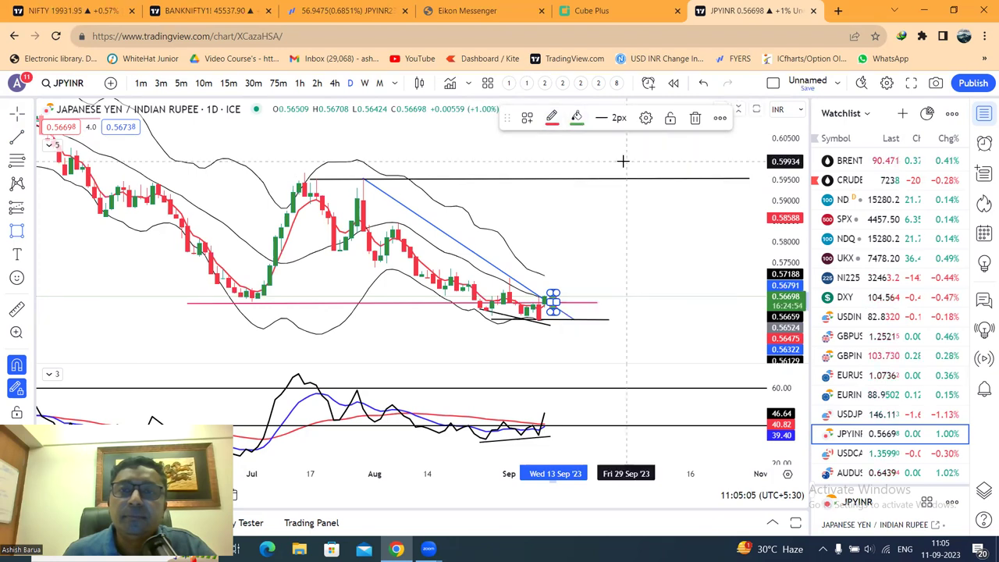
click(31, 115)
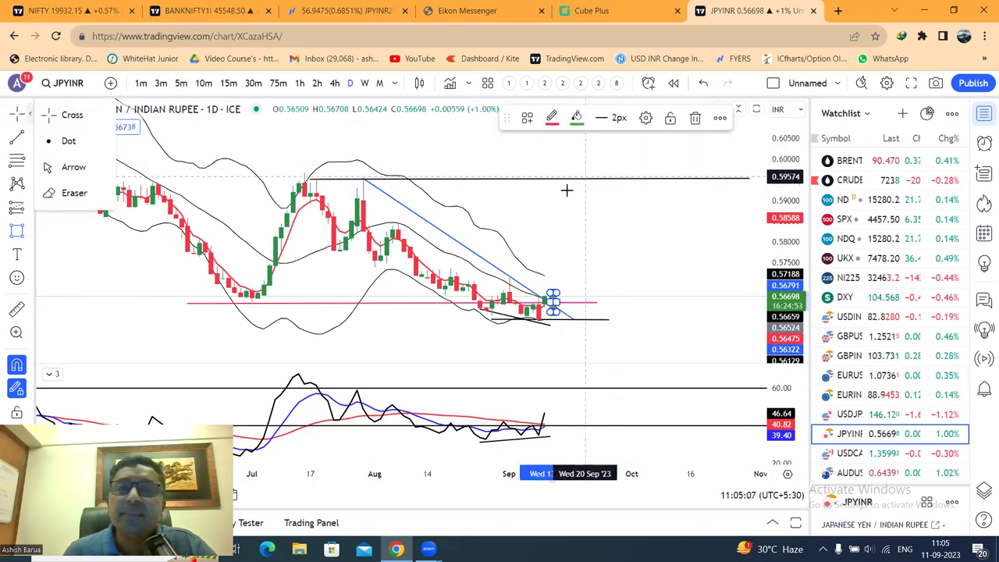
click(66, 114)
click(585, 212)
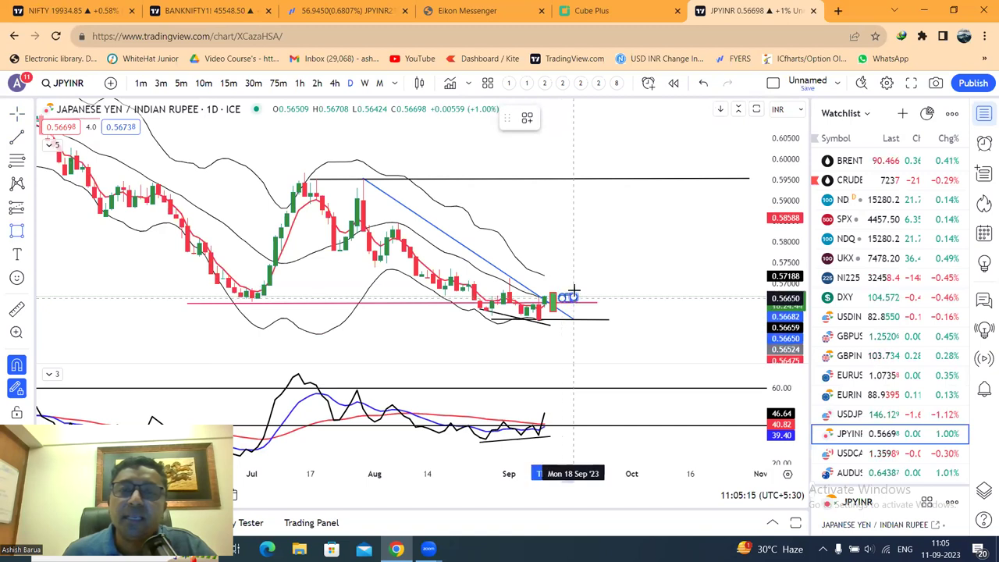
drag(559, 297, 570, 273)
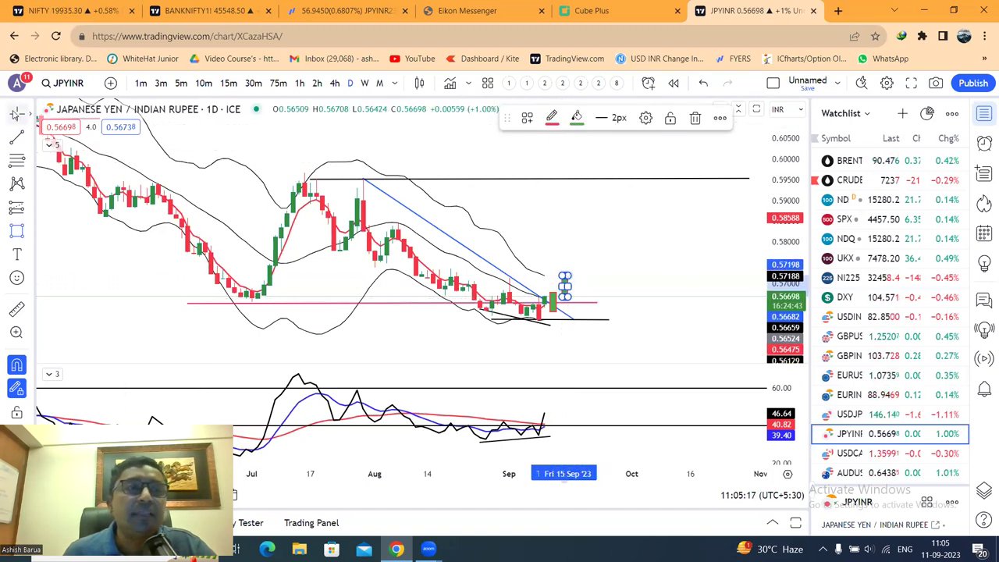
click(663, 227)
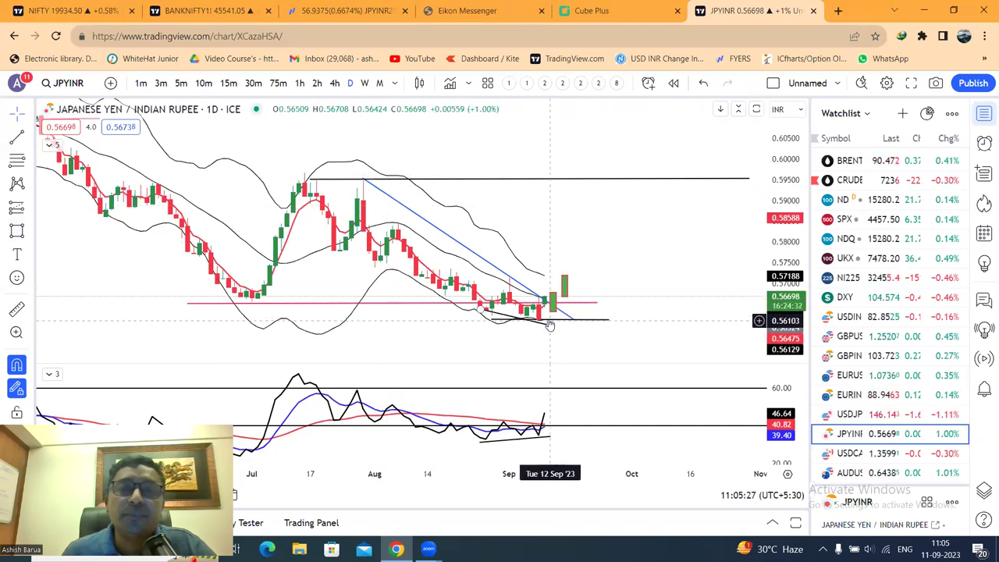
Nudge the black support line slightly lower and delete the small stray drawing beside the latest candles.
drag(549, 321, 550, 324)
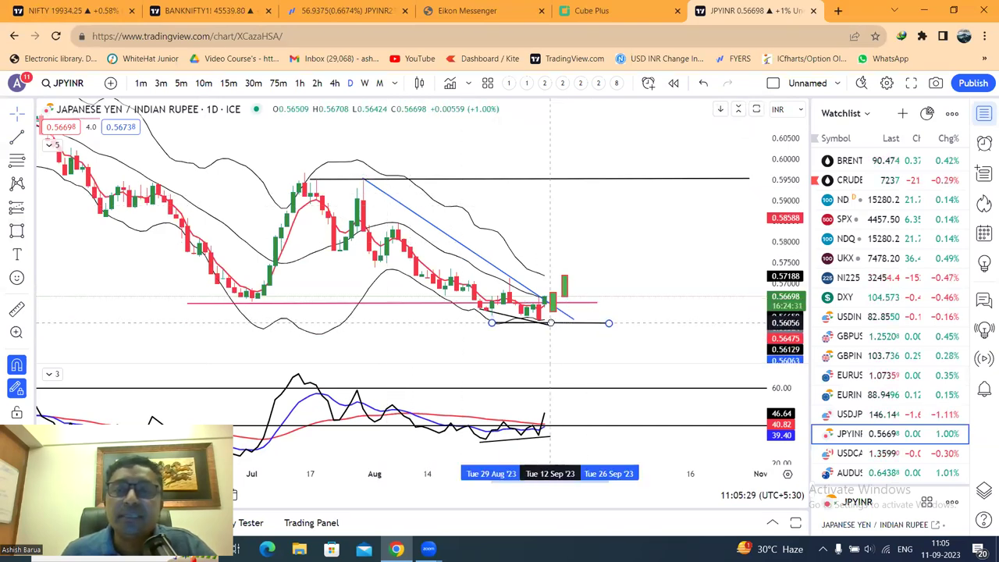
click(598, 277)
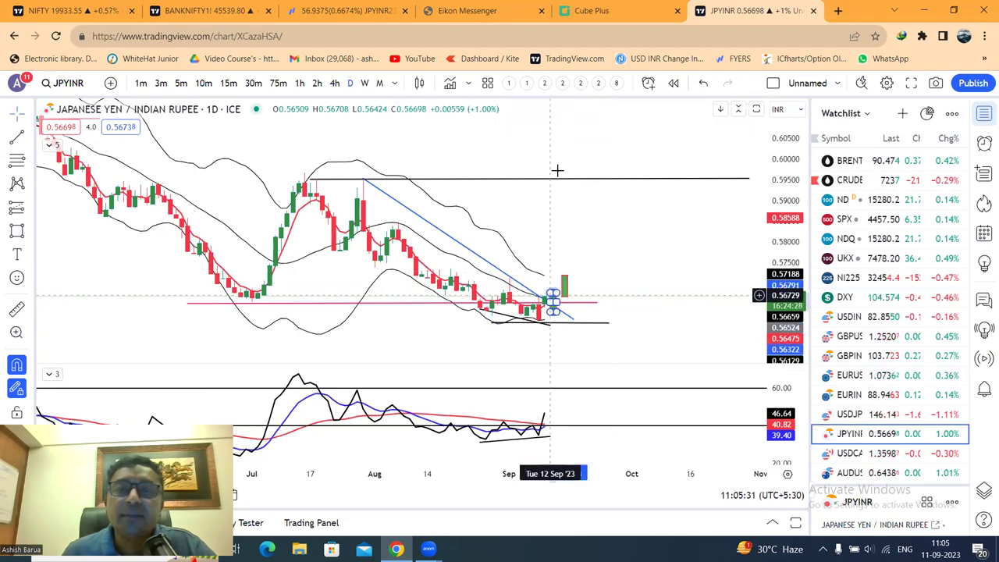
click(552, 297)
key(Escape)
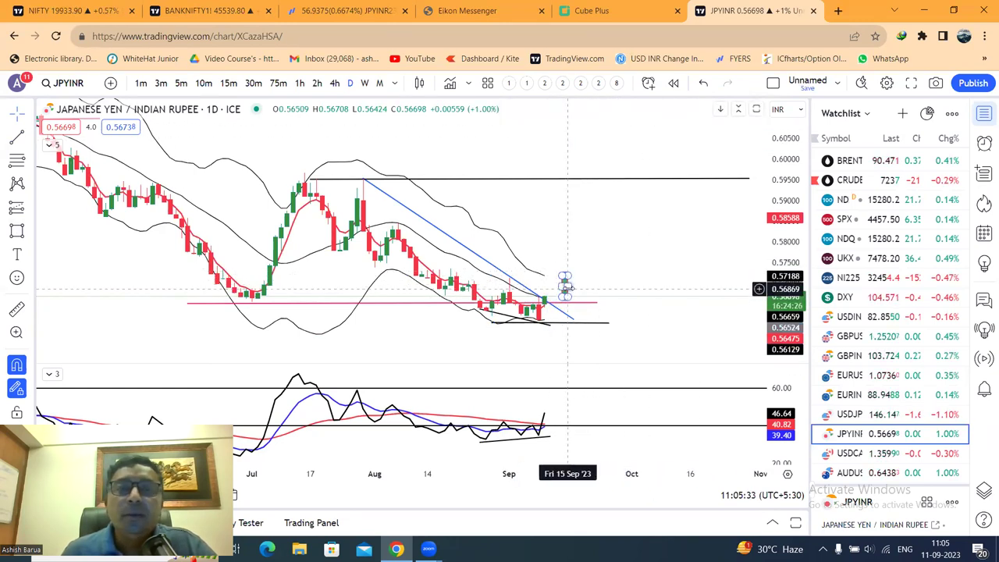
click(566, 286)
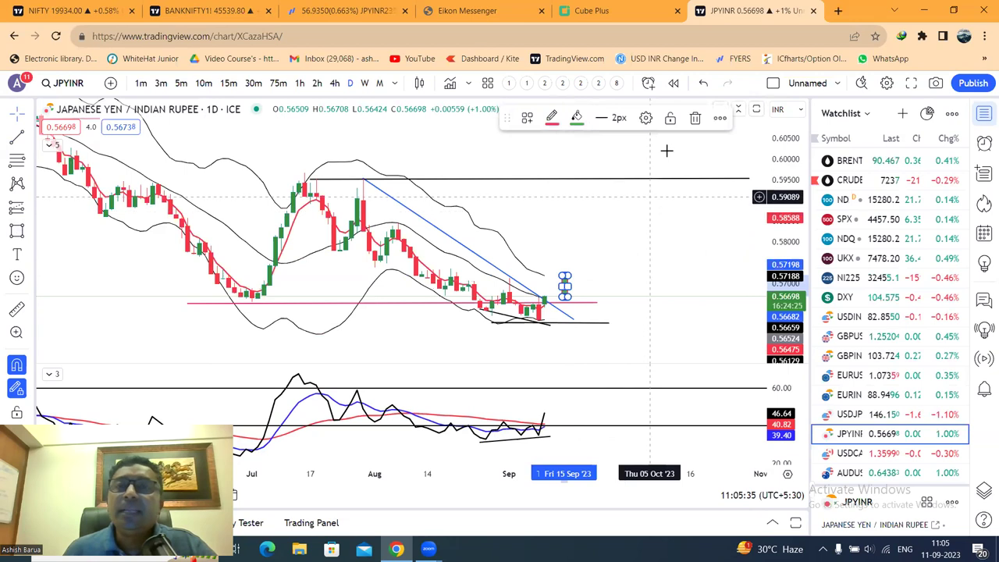
key(Delete)
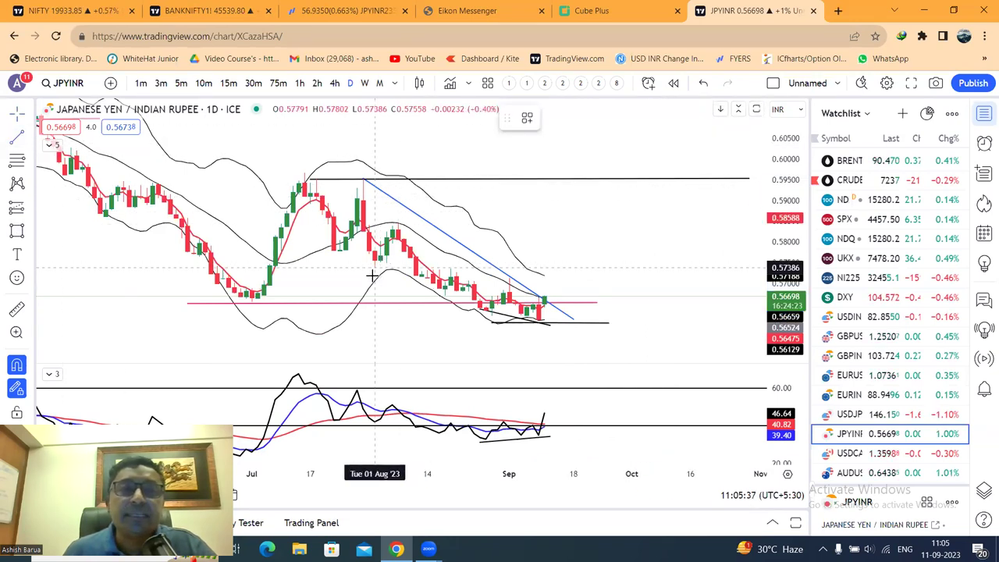
Draw horizontal resistance lines at about 0.5755 and 0.584 from the early-August highs toward October.
click(375, 259)
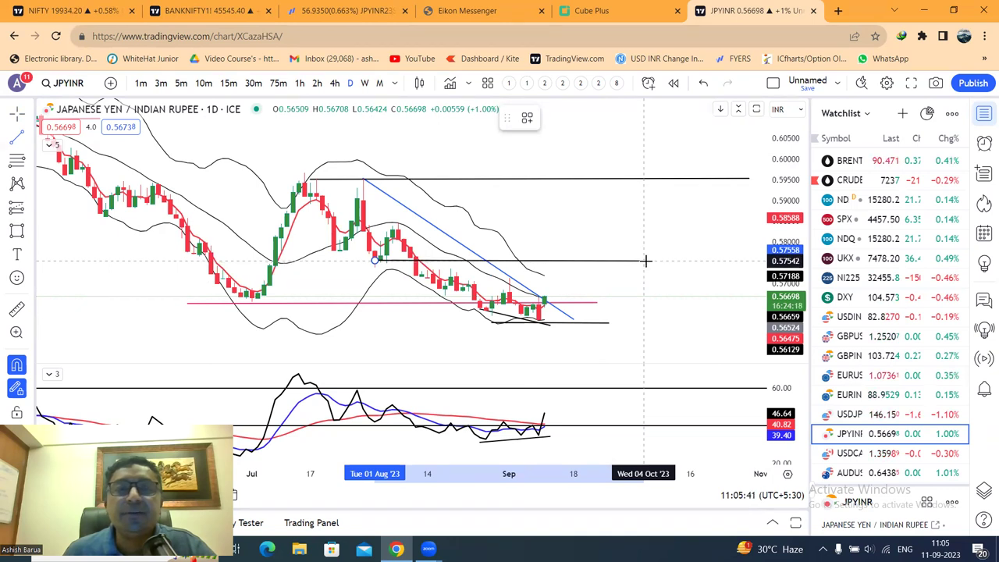
click(645, 261)
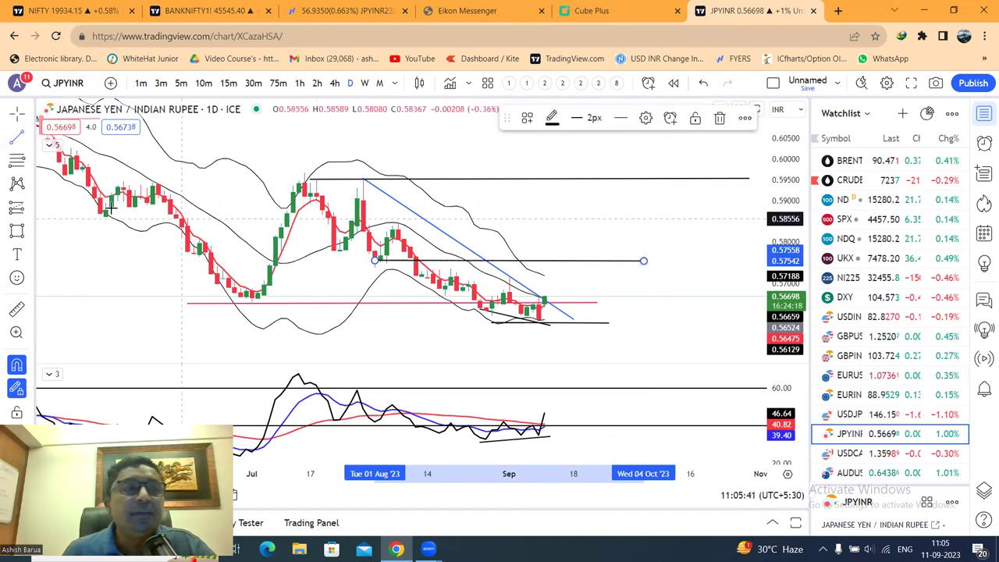
click(399, 224)
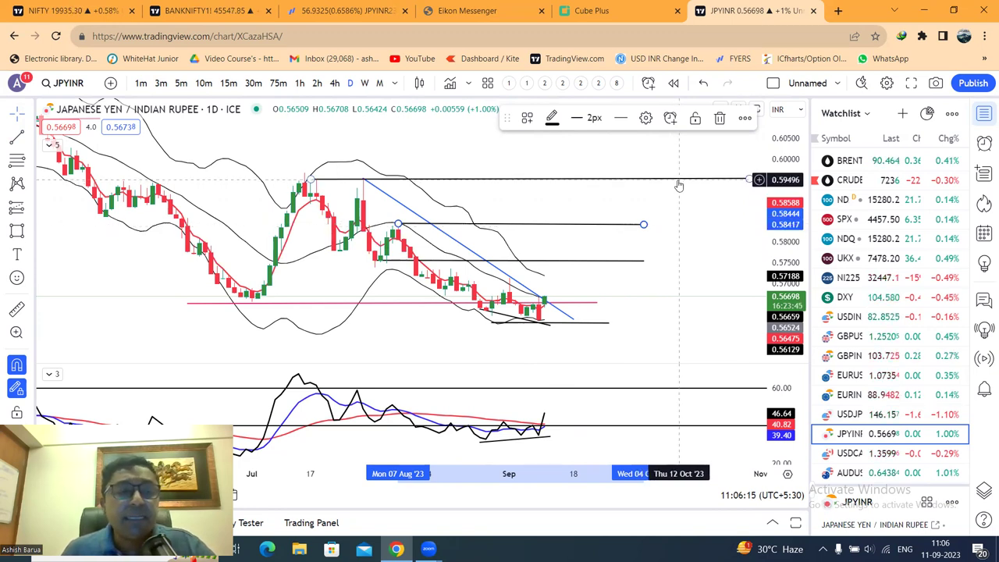
click(688, 231)
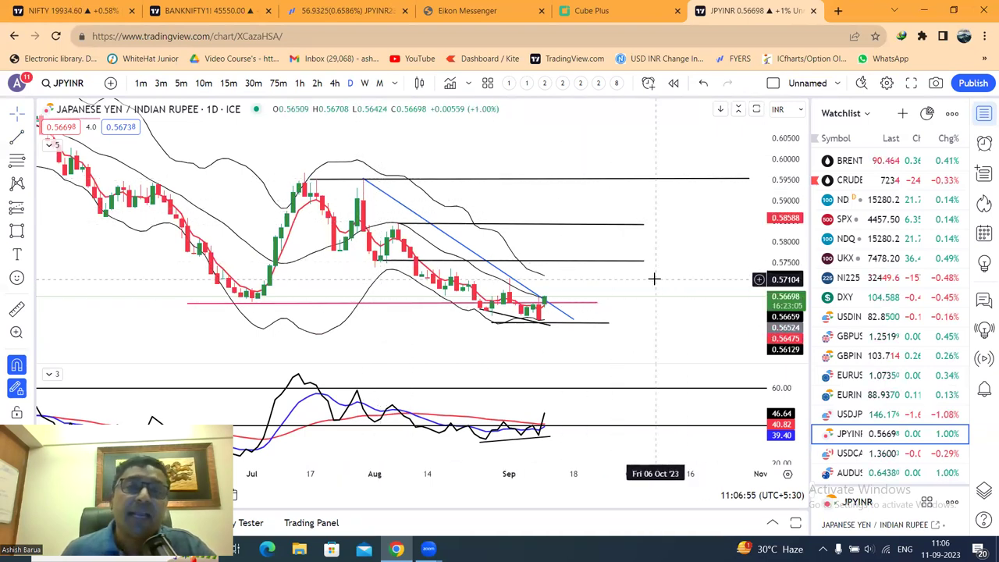
click(31, 234)
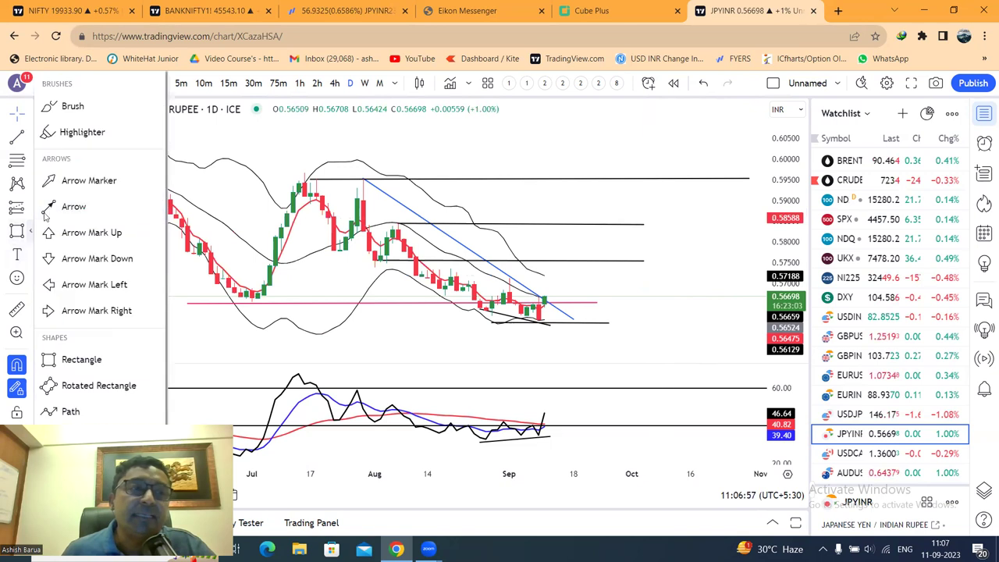
Brush an upward wavy path from the recent lows to about 0.59 with three short step levels, then open the Fyers chart.
click(68, 106)
mouse_move(563, 322)
mouse_down()
mouse_move(598, 284)
mouse_move(632, 299)
mouse_move(652, 258)
mouse_move(665, 263)
mouse_move(680, 234)
mouse_move(719, 201)
mouse_up()
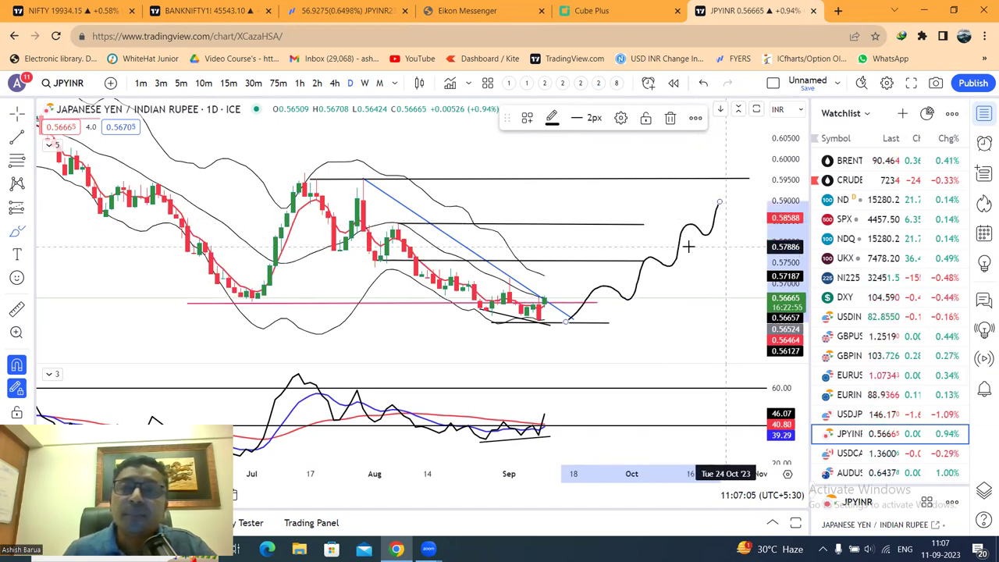
drag(690, 235, 730, 235)
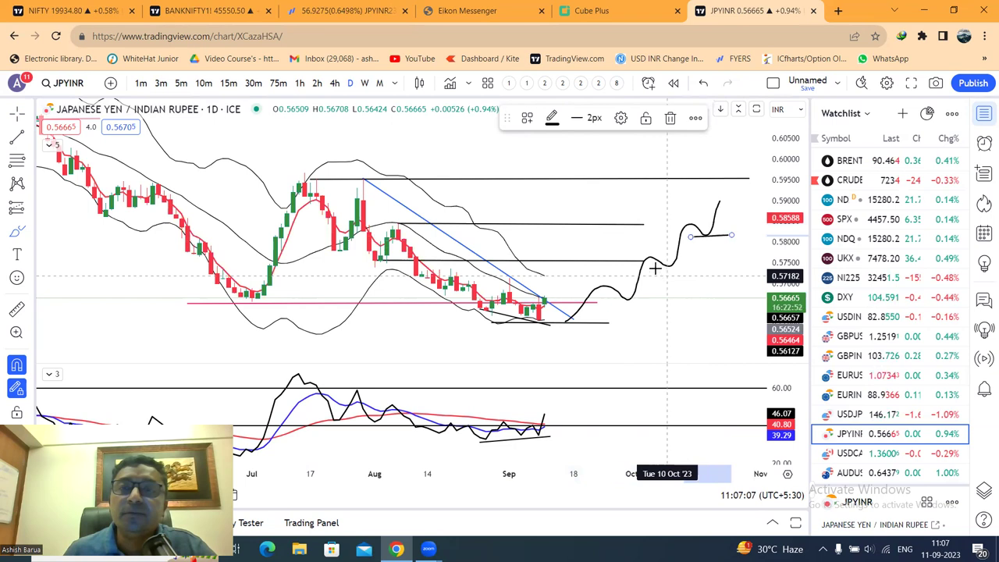
drag(653, 267, 702, 265)
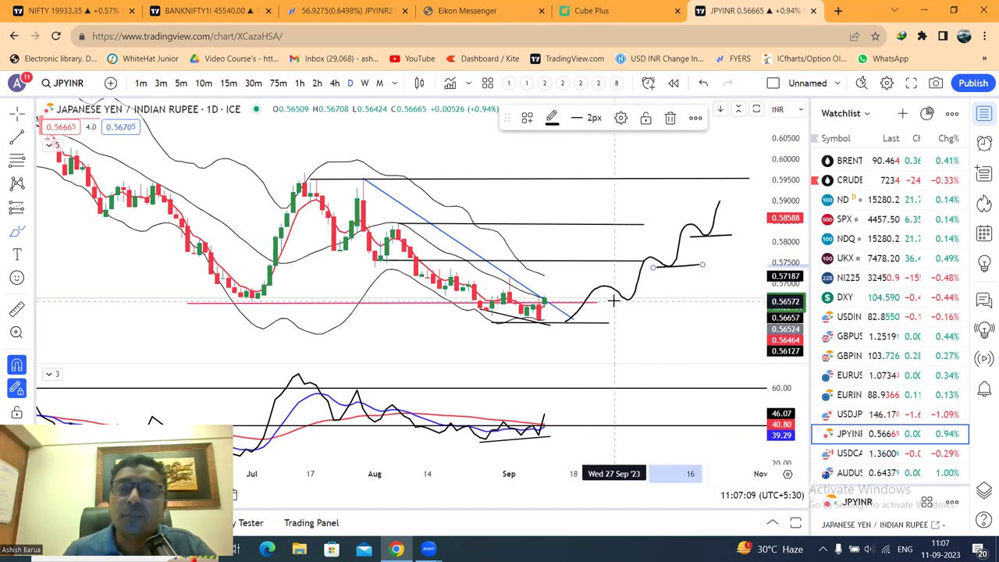
drag(619, 300, 642, 300)
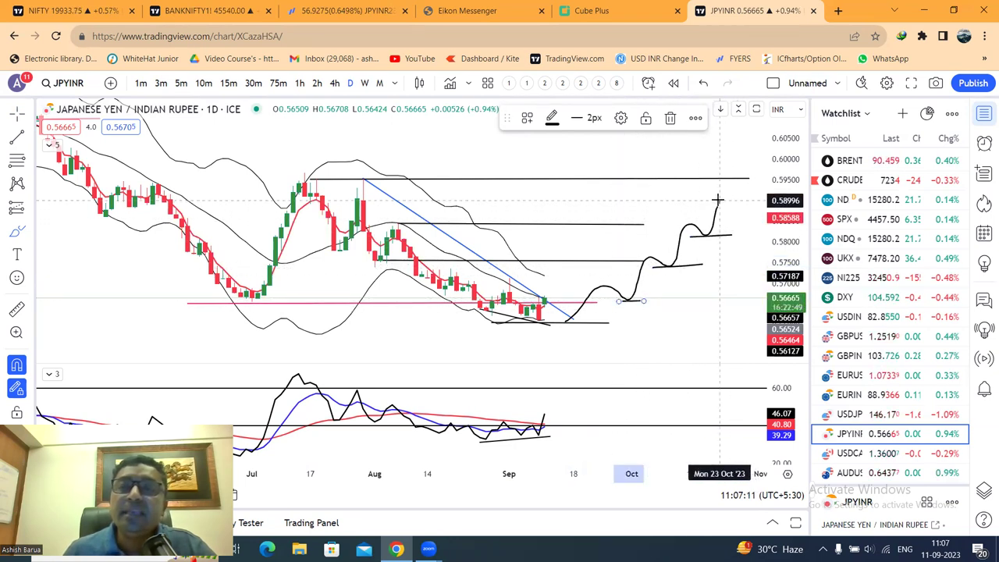
mouse_move(719, 201)
mouse_down()
mouse_move(736, 216)
mouse_move(752, 205)
mouse_move(756, 236)
mouse_move(757, 216)
mouse_up()
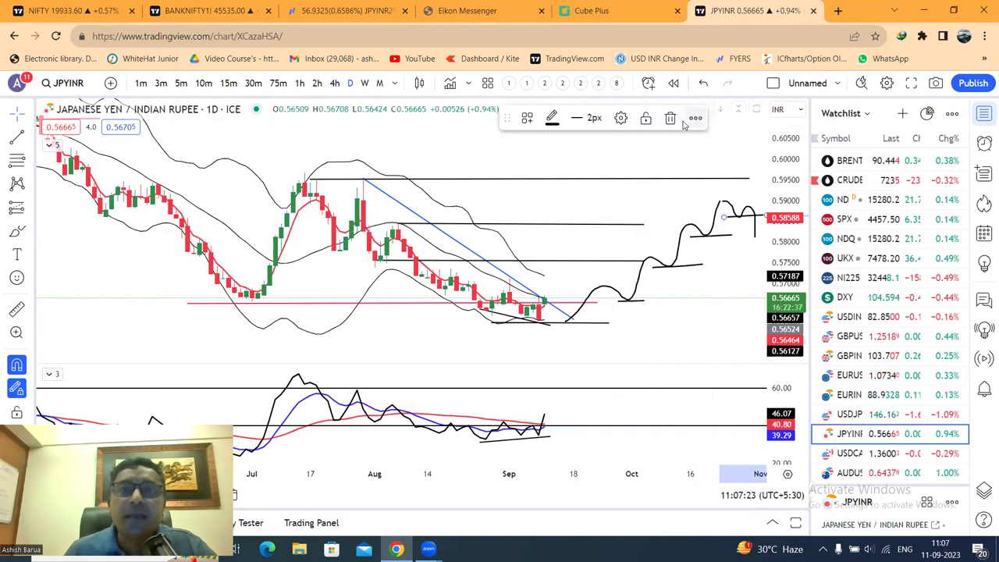
click(335, 11)
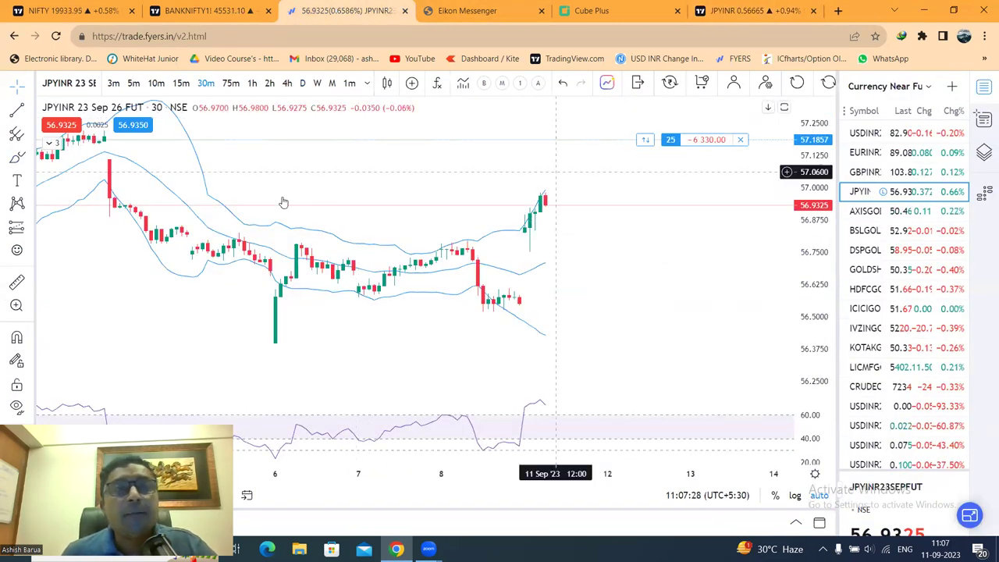
Switch the Fyers JPYINR futures chart to daily candles and brush a W pattern over the recent lows.
click(303, 83)
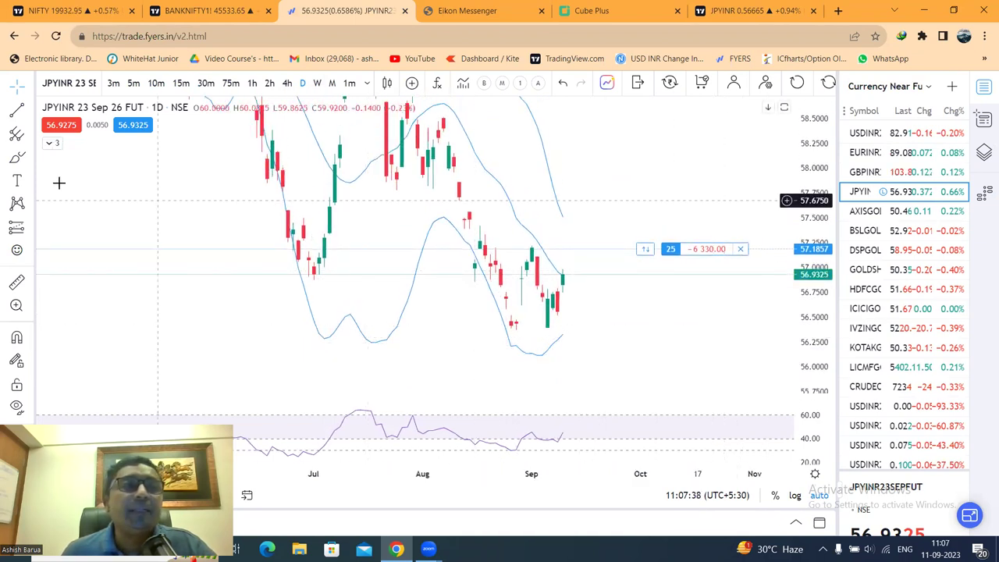
click(17, 157)
mouse_move(438, 129)
mouse_down()
mouse_move(503, 337)
mouse_move(536, 274)
mouse_move(550, 334)
mouse_move(583, 247)
mouse_move(536, 249)
mouse_move(604, 249)
mouse_up()
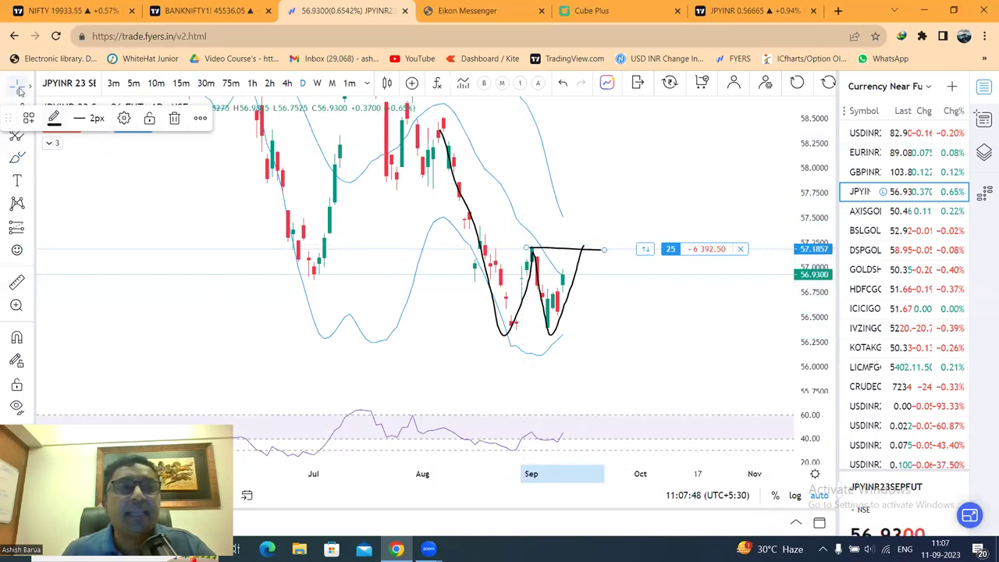
click(689, 317)
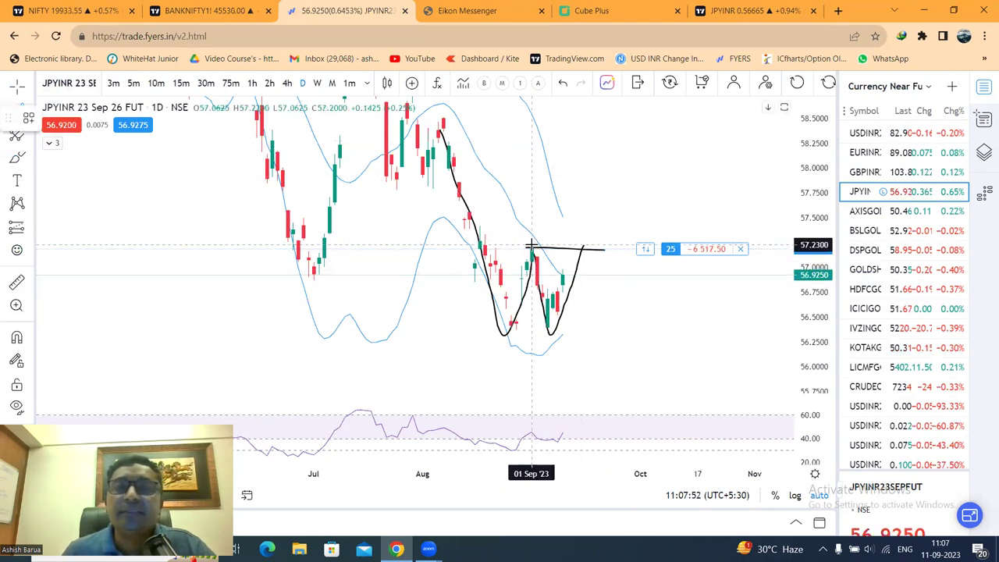
Measure the W's depth from the 57.2 neckline, project it upward toward 58, and erase the W sketch.
drag(531, 249, 531, 326)
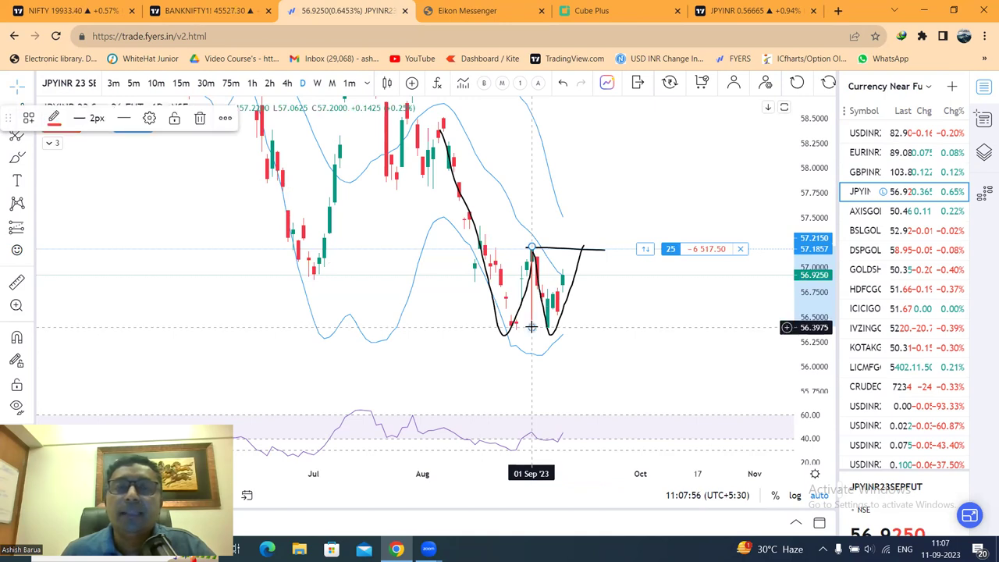
drag(535, 281, 556, 200)
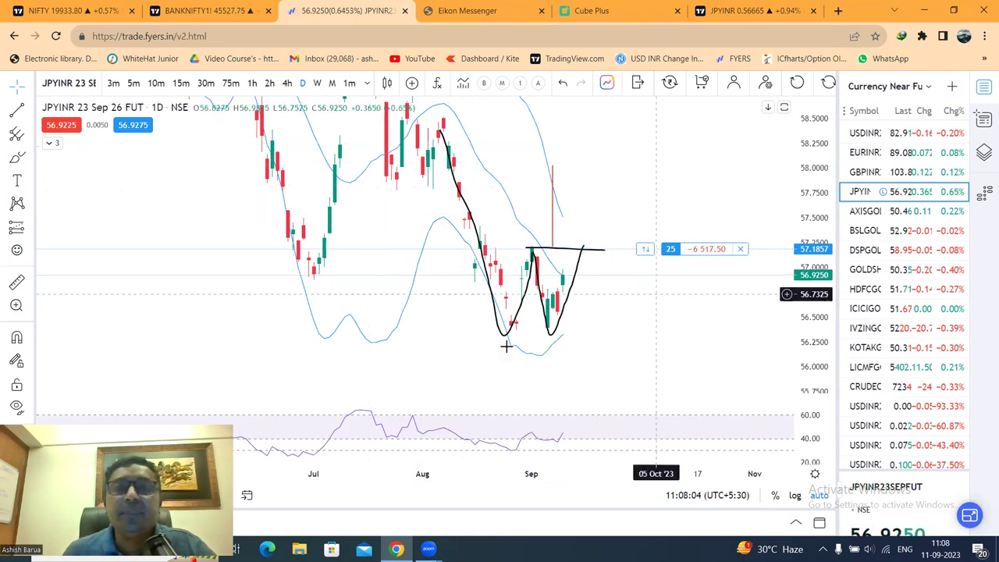
click(487, 275)
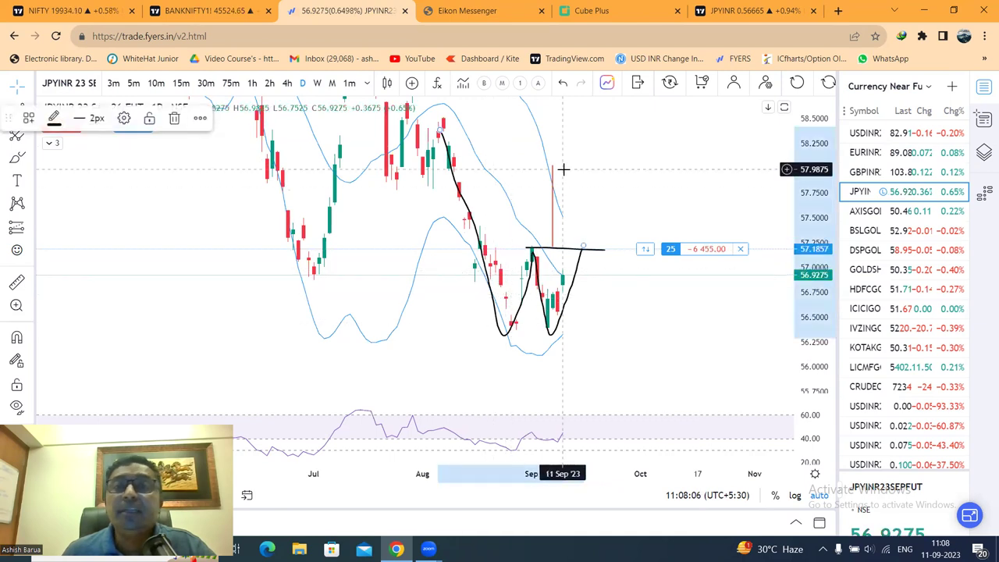
key(Delete)
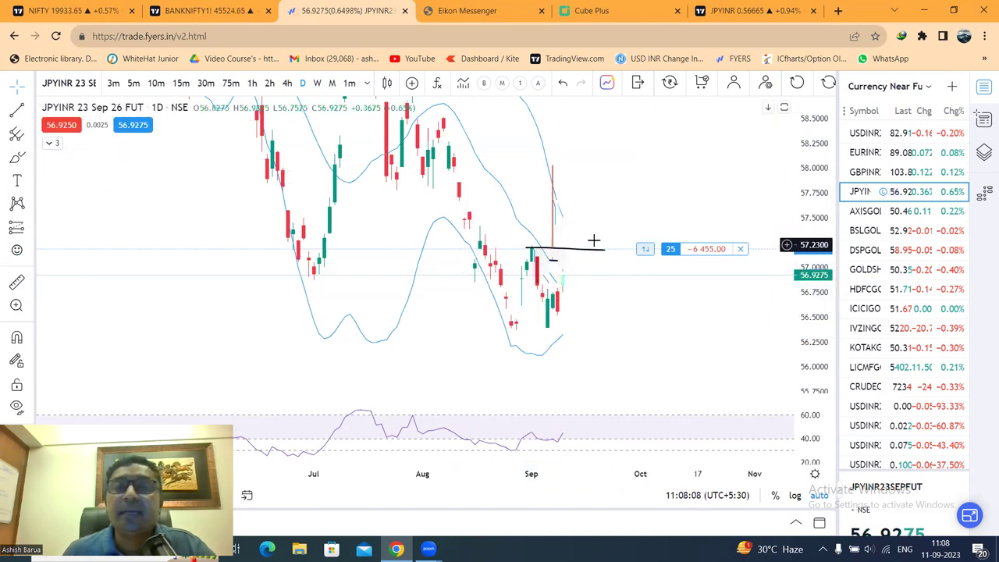
Rescale the Fyers daily futures chart back to May, keeping the 57.2 neckline beside recent candles.
click(596, 251)
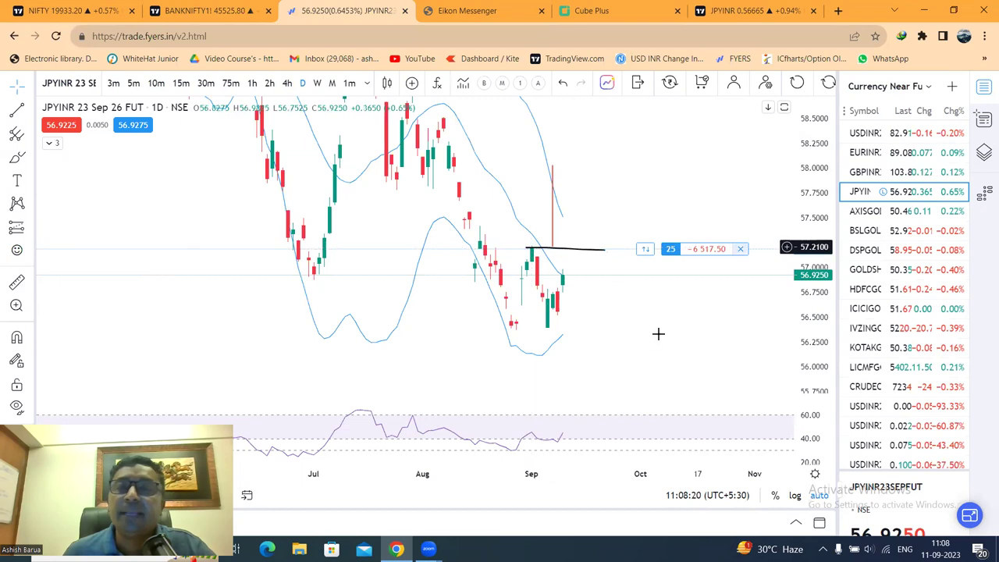
drag(820, 258, 825, 293)
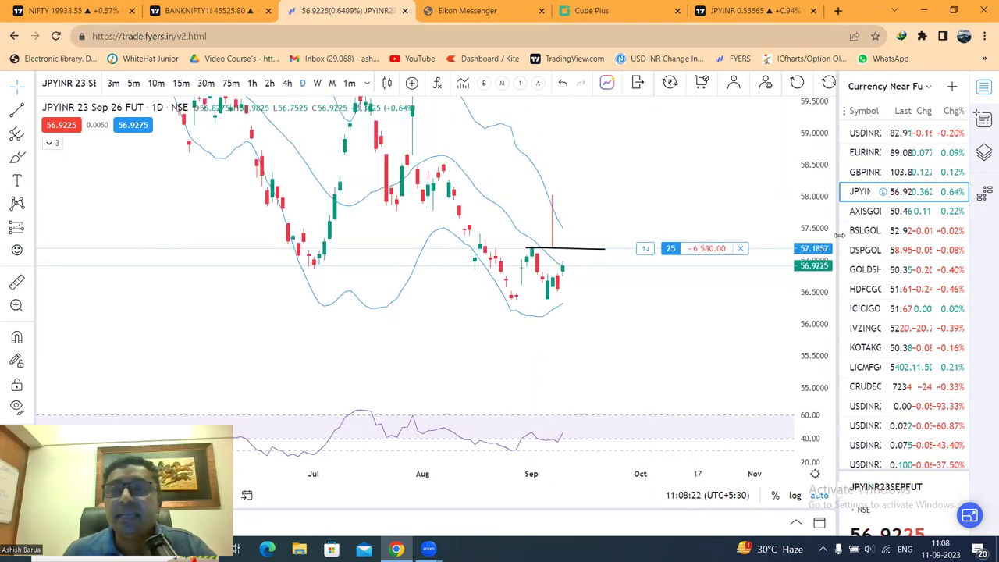
drag(822, 231, 819, 284)
drag(694, 335, 699, 386)
drag(806, 219, 807, 250)
scroll(683, 232, down, 2)
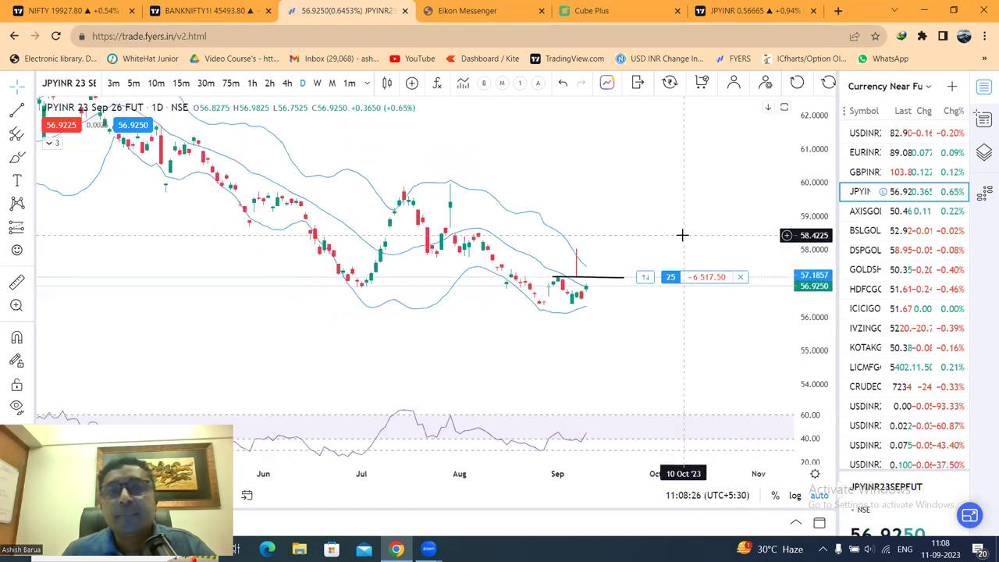
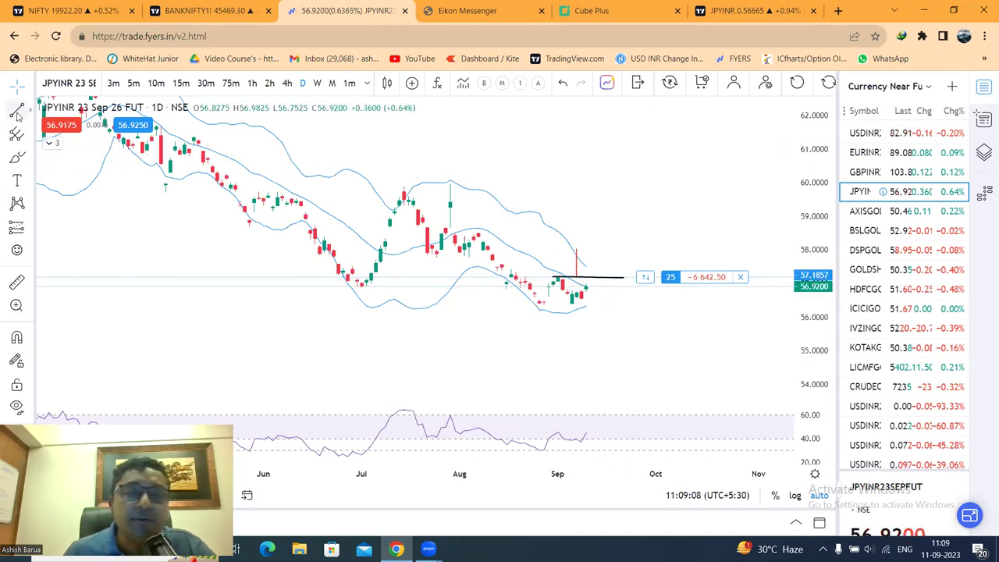
Draw a red support line rightward from the 05 Sep low near 56.33, then exit drawing mode.
click(568, 305)
click(658, 306)
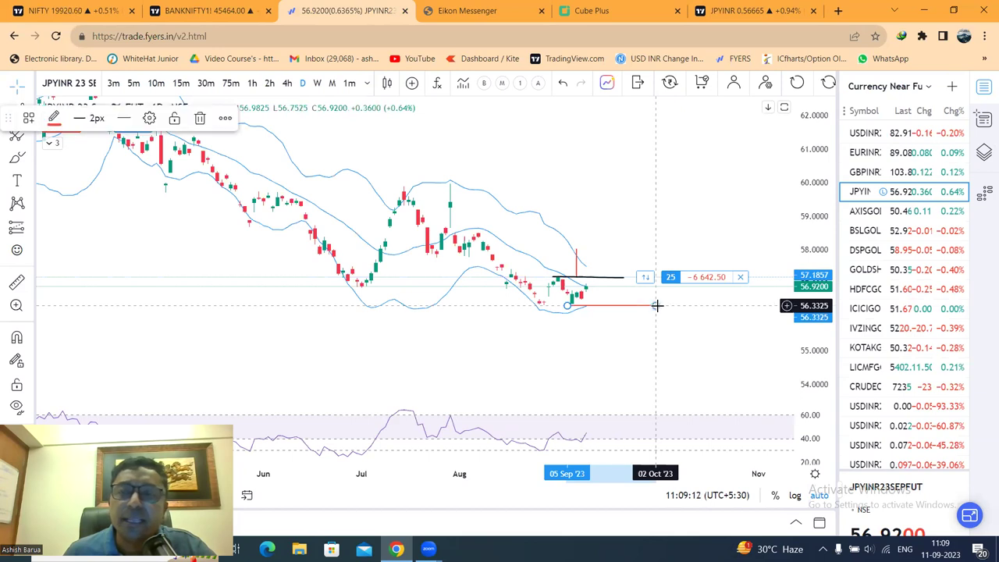
click(19, 90)
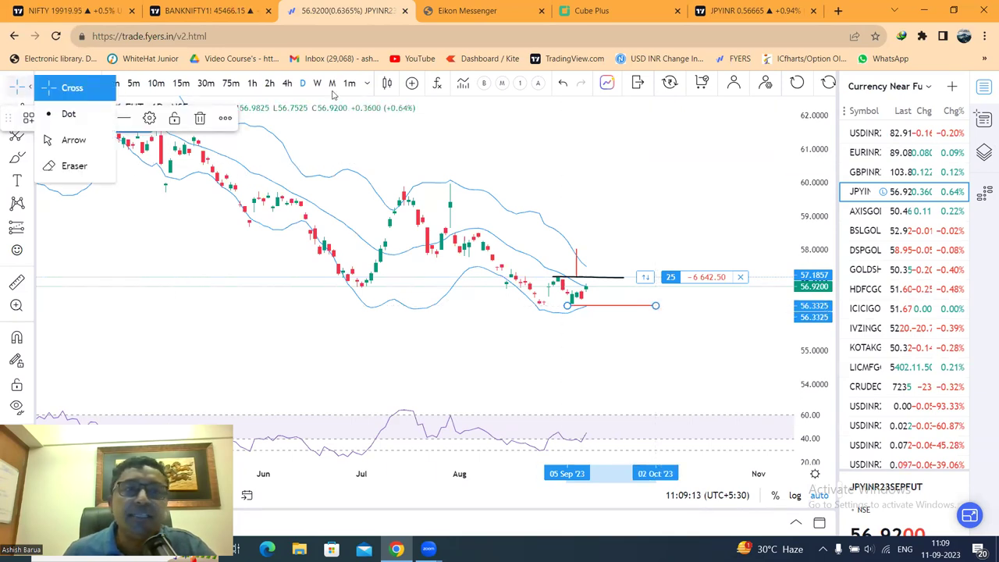
click(638, 164)
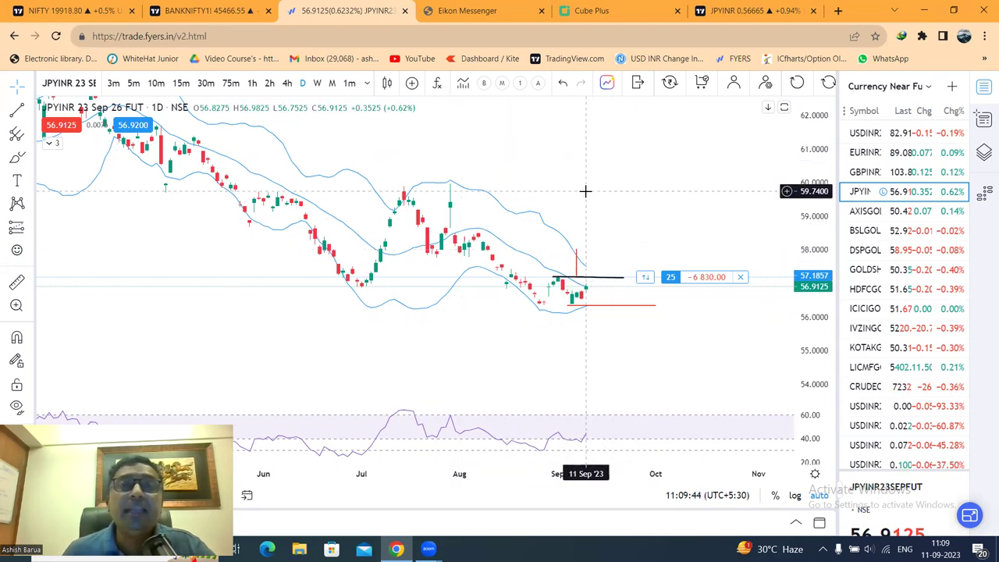
Switch JPYINR to 30-minute candles and sketch a wavy path from 56.50 up to the 57.19 resistance.
click(252, 83)
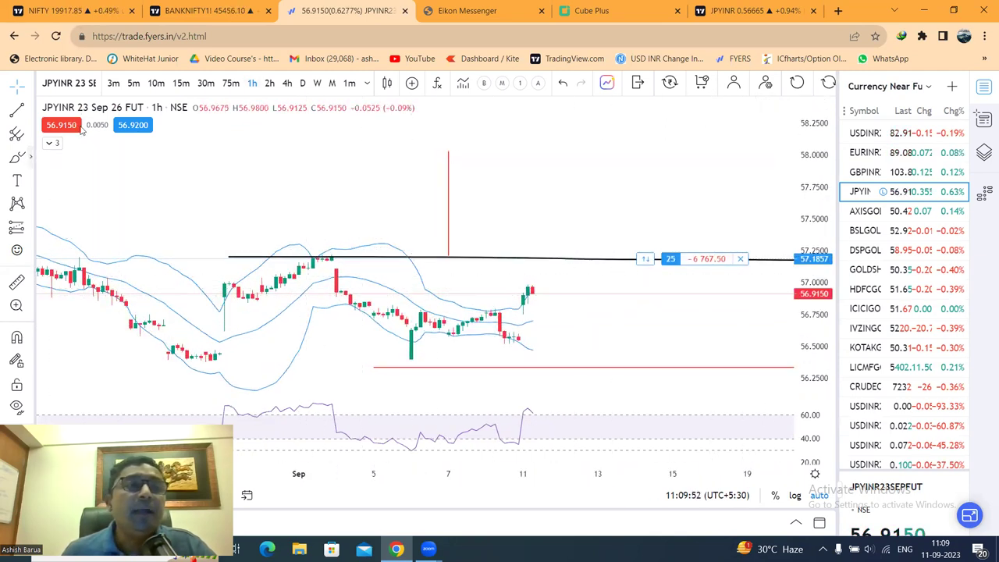
click(206, 84)
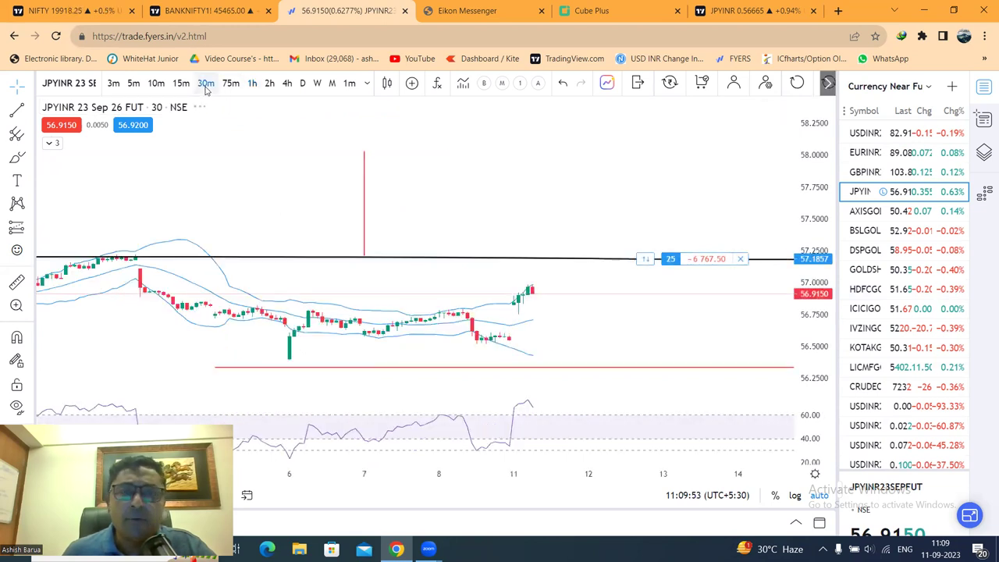
drag(713, 329, 671, 309)
scroll(535, 312, down, 2)
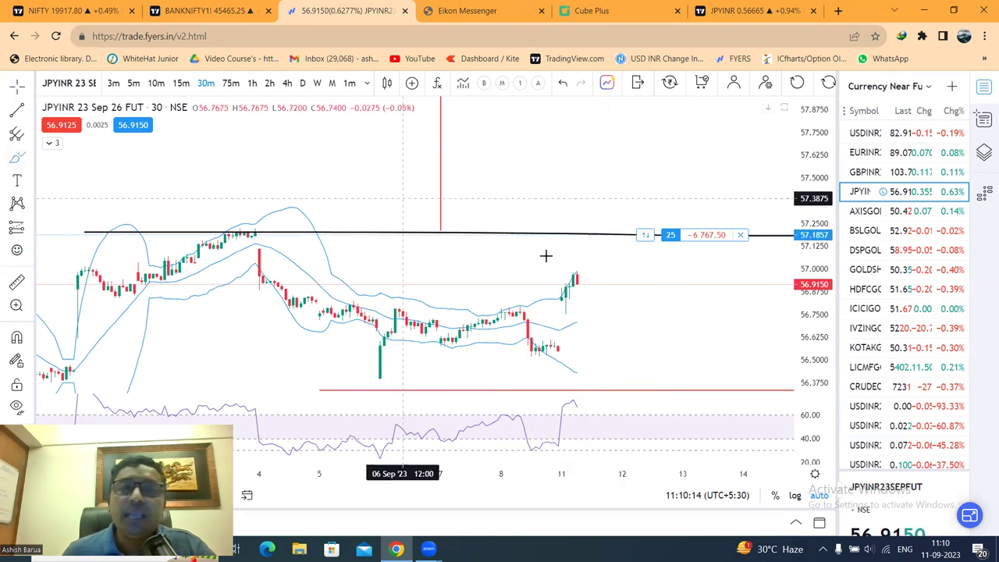
mouse_move(586, 359)
mouse_down()
mouse_move(620, 319)
mouse_move(647, 346)
mouse_move(691, 289)
mouse_move(716, 301)
mouse_move(745, 261)
mouse_move(765, 272)
mouse_move(789, 228)
mouse_up()
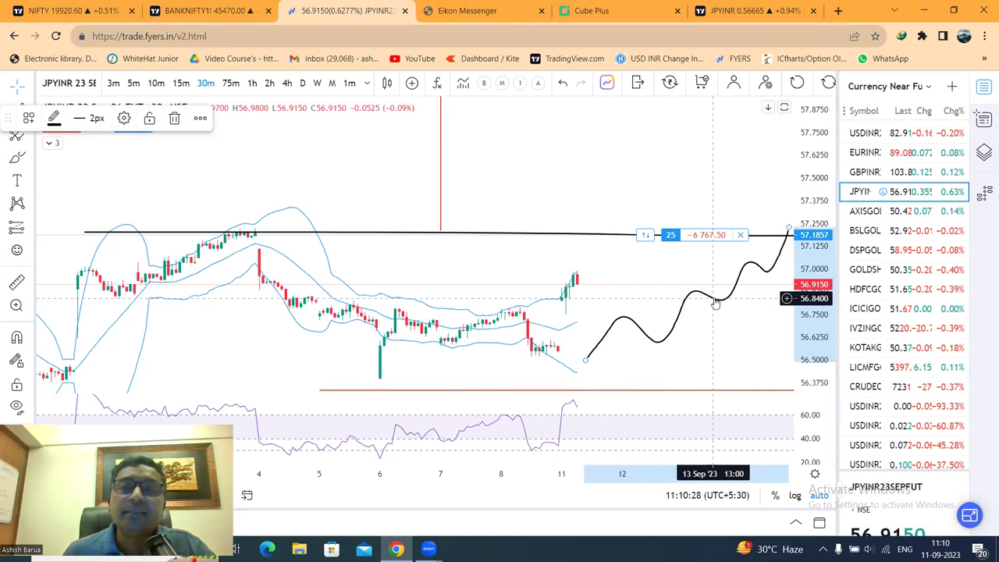
Delete the wavy sketch, restore daily JPYINR candles with future space, then switch to TradingView's JPYINR chart.
click(174, 118)
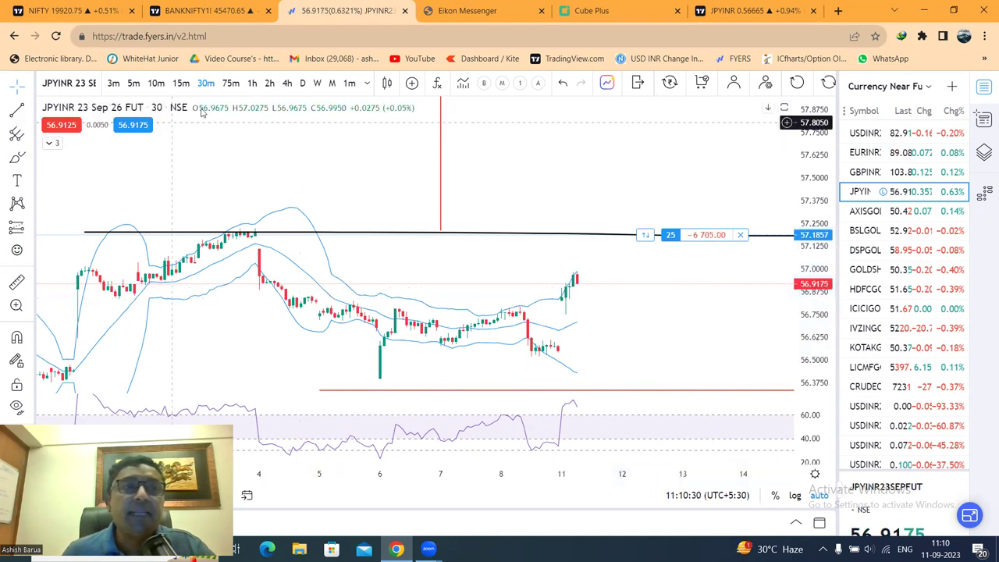
click(302, 83)
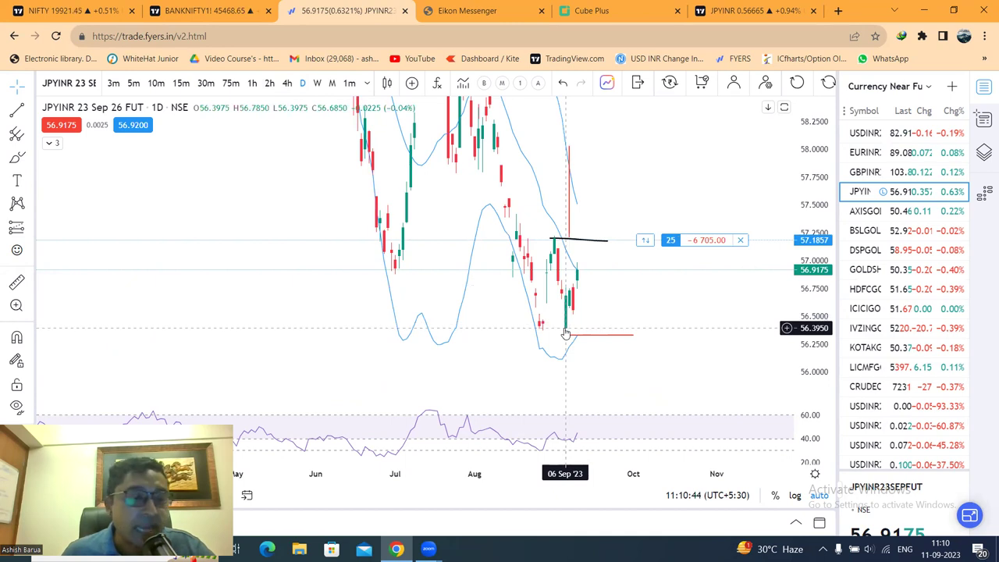
drag(814, 174, 740, 202)
drag(647, 196, 606, 194)
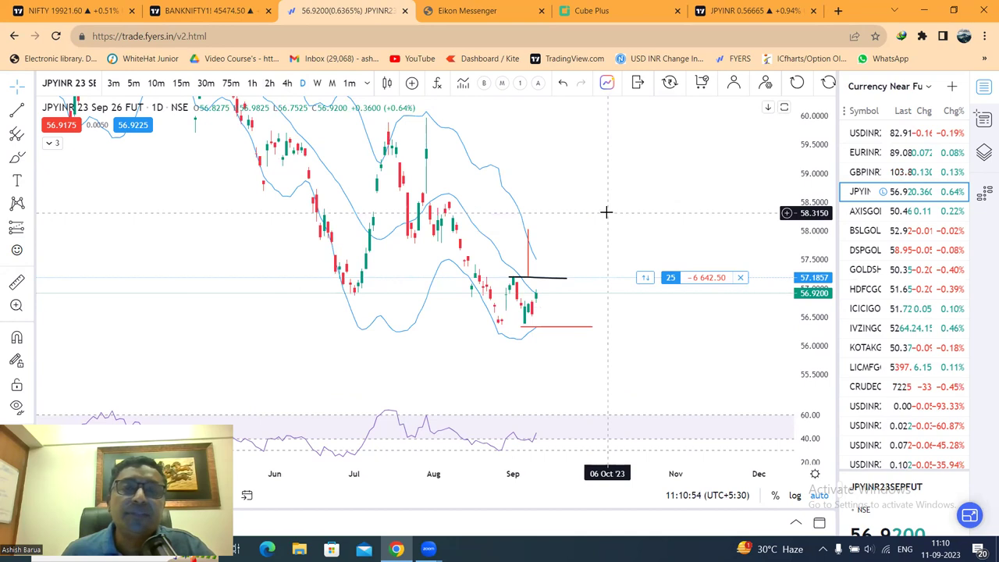
drag(601, 212, 566, 199)
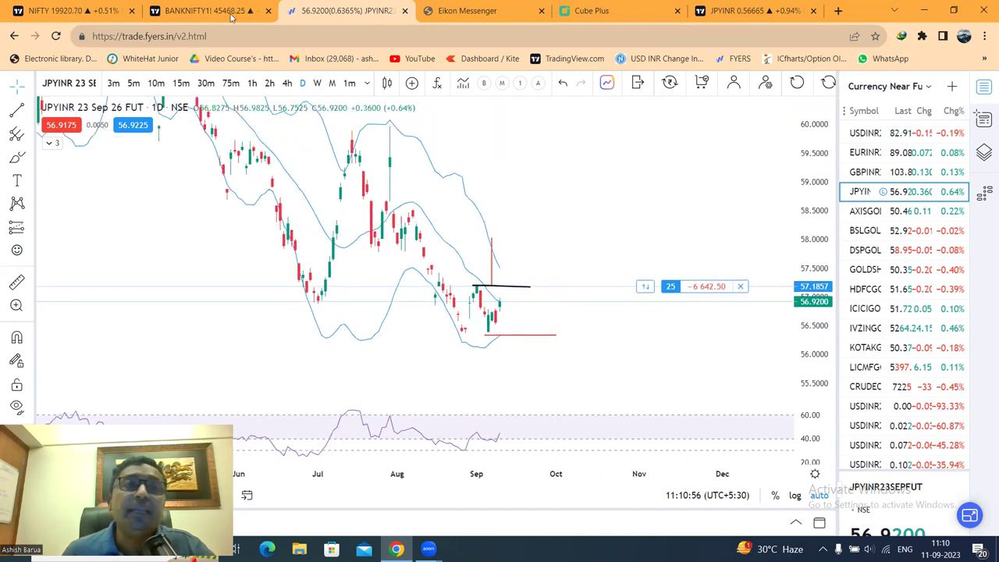
click(695, 11)
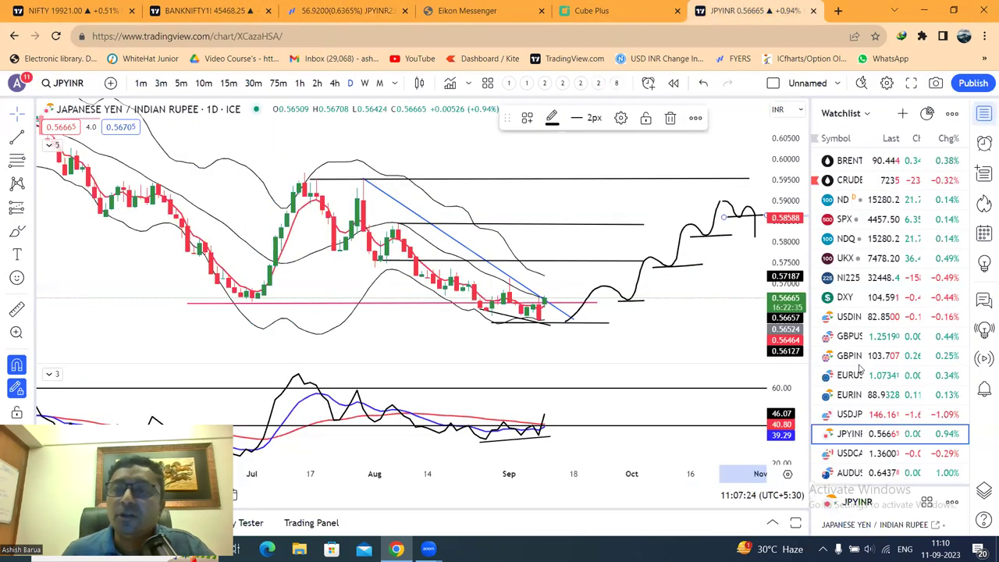
View TradingView's USD/JPY chart, glance back at FYERS JPYINR, and open a new blank tab.
click(862, 417)
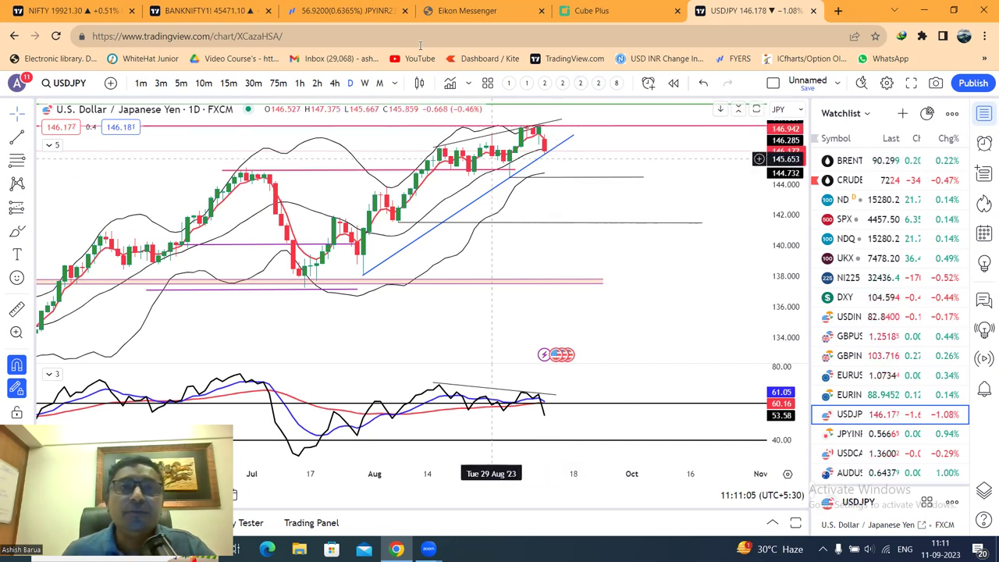
click(344, 11)
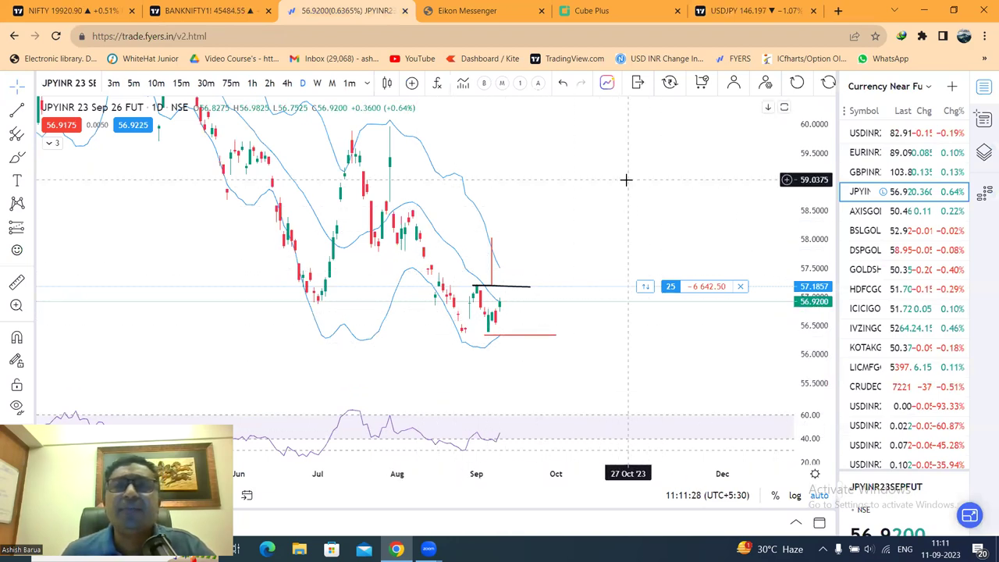
click(839, 10)
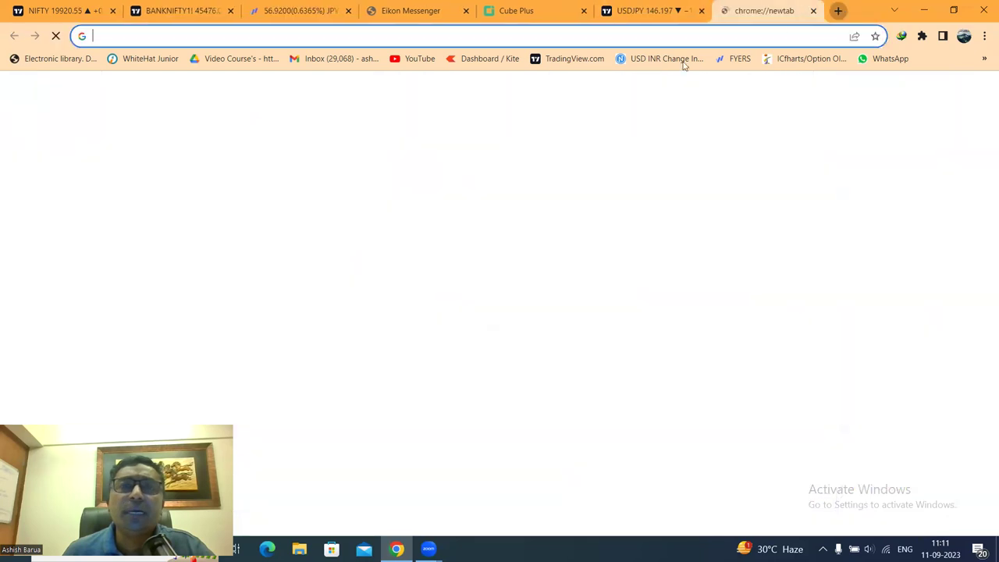
Go to Zerodha Kite, submit the account password, and enter the mobile app 2FA code.
click(485, 57)
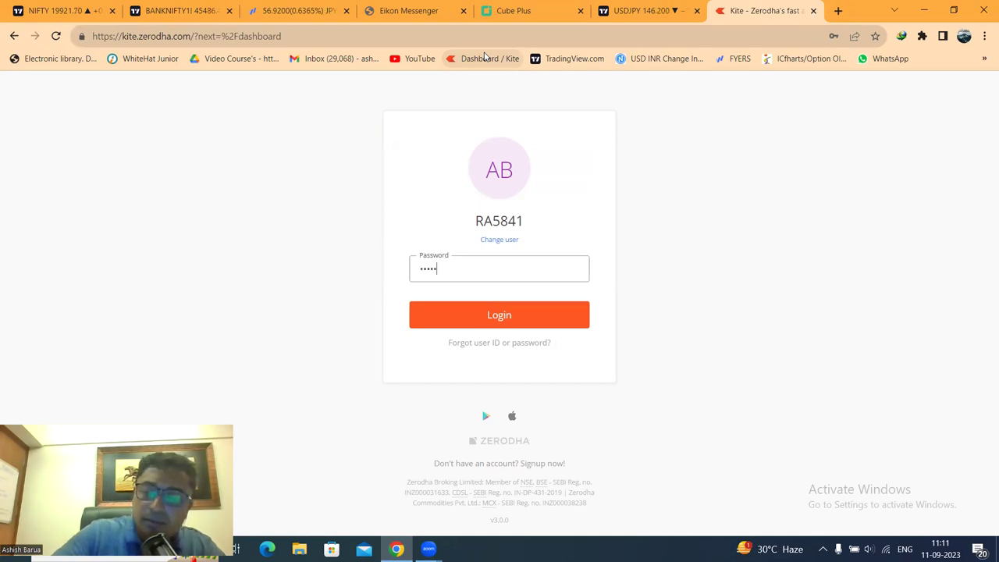
key(Return)
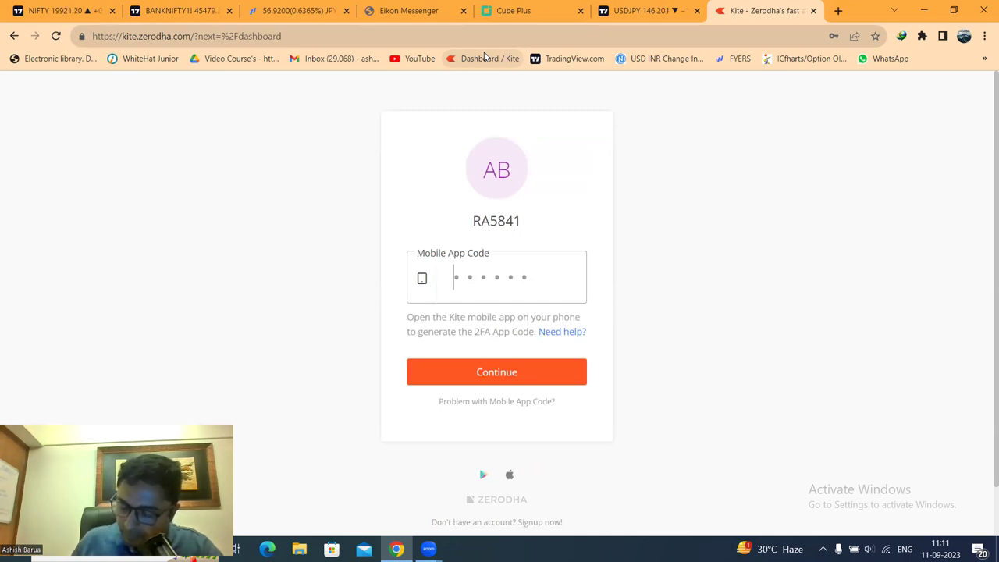
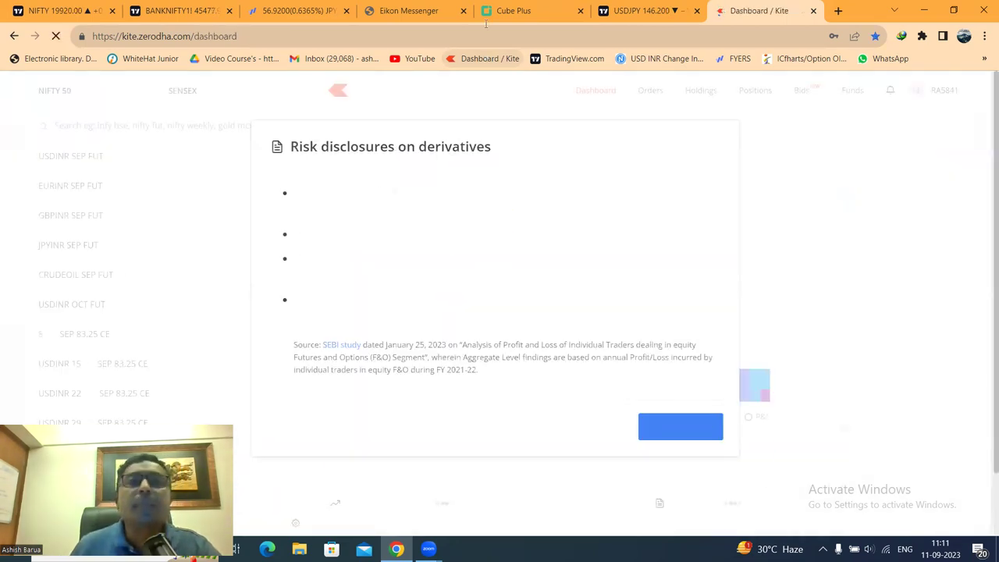
Dismiss Kite's risk disclosure, review the JPYINR and USDINR Sep futures positions, and compare with FYERS.
click(681, 429)
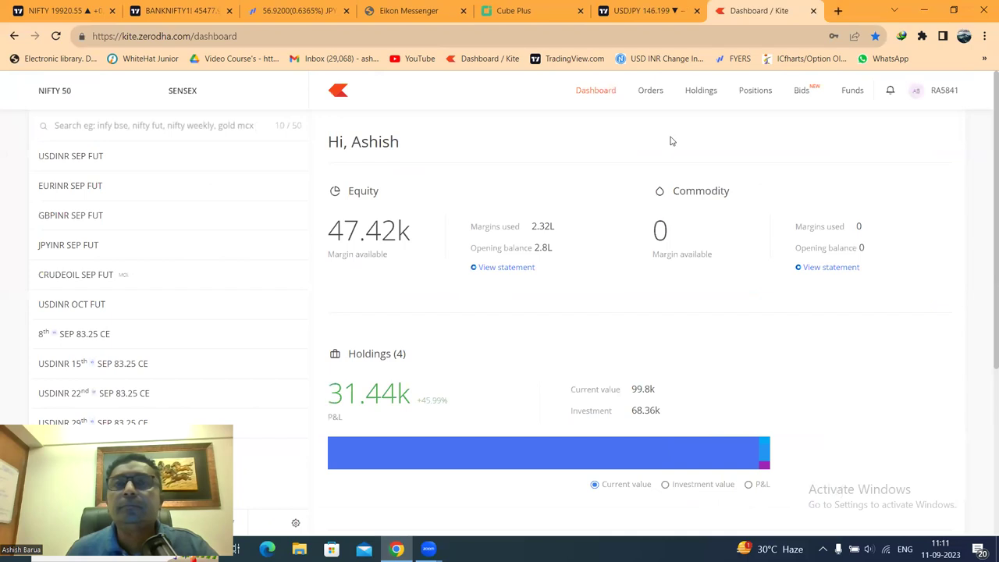
click(764, 95)
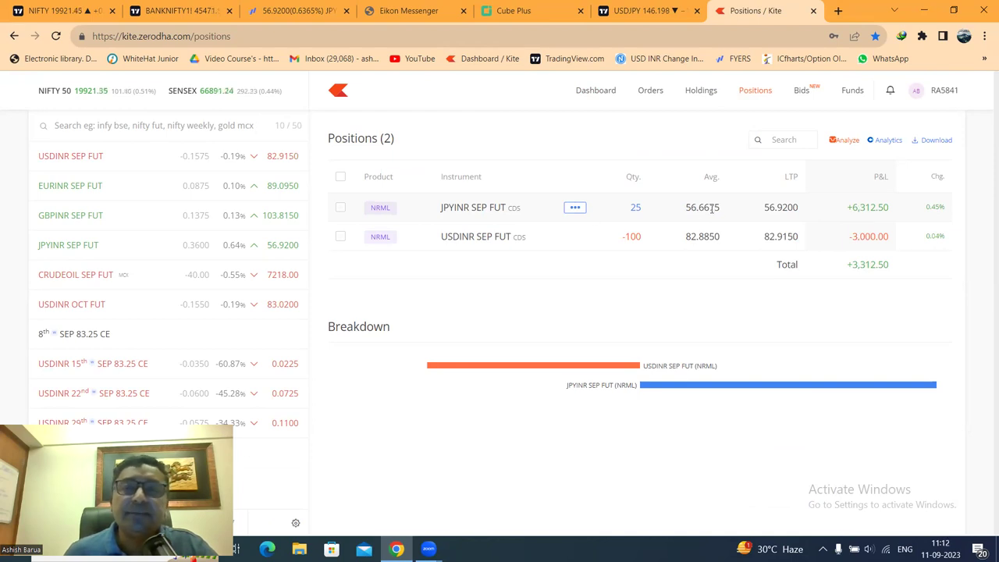
click(301, 13)
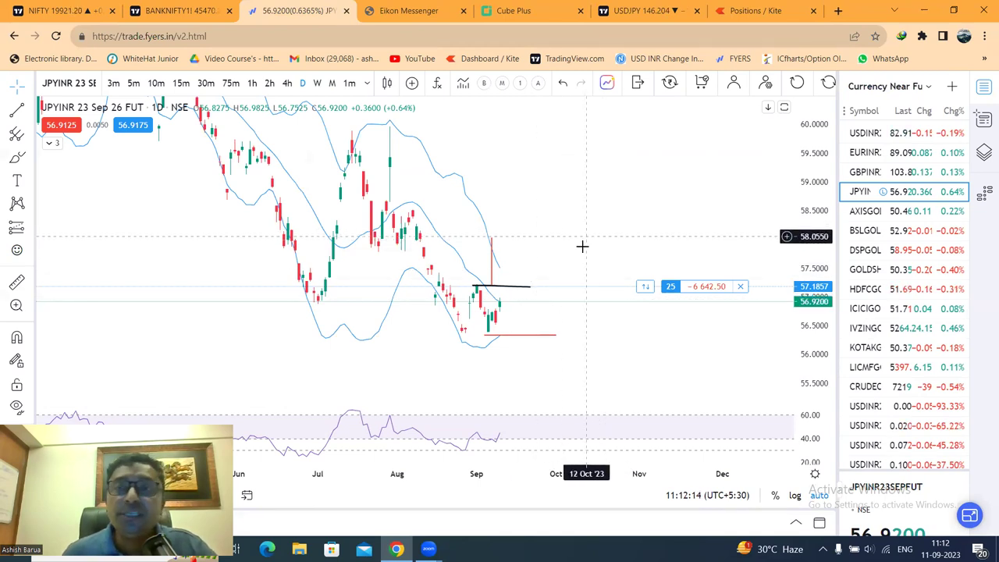
click(749, 10)
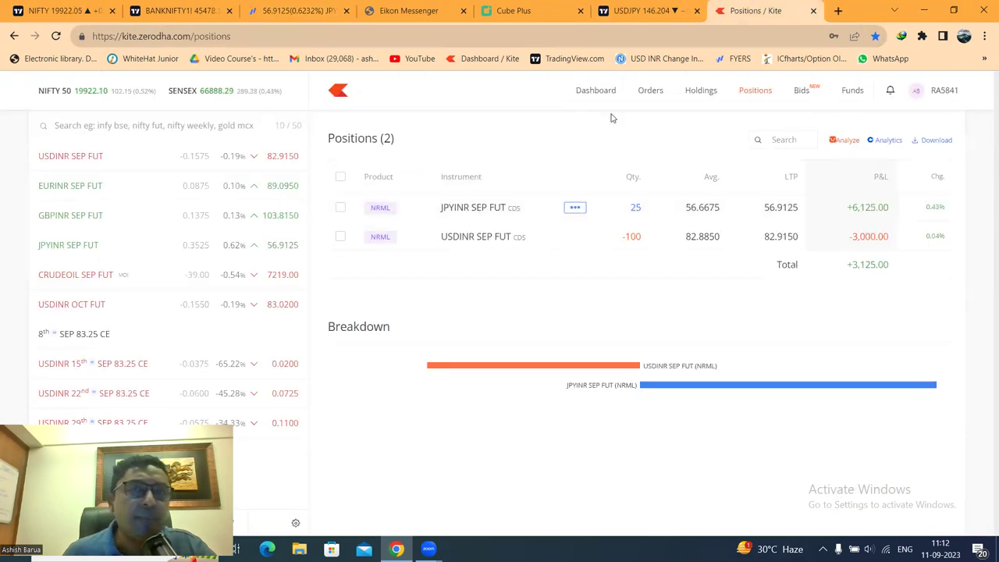
click(299, 10)
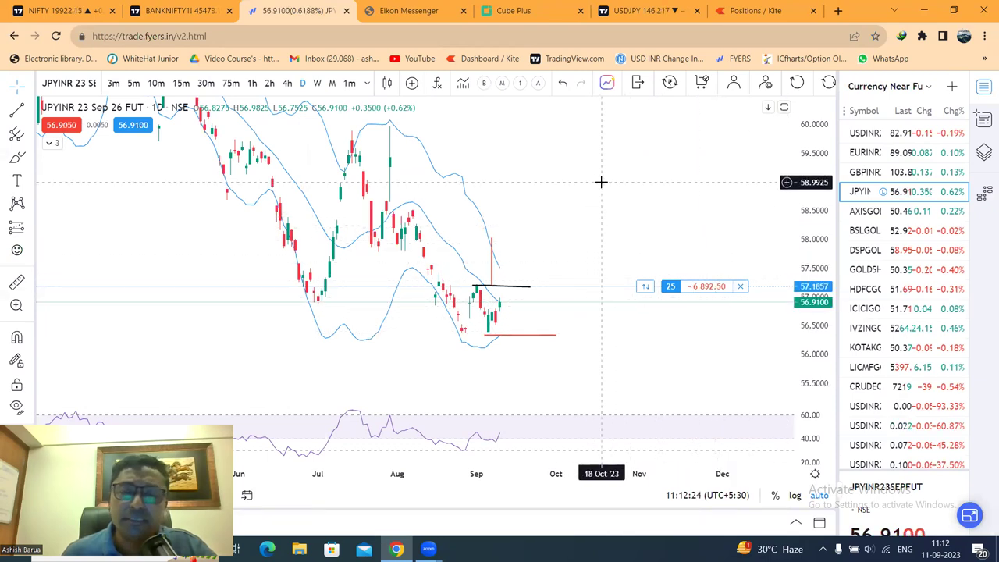
Check Kite's positions at net +3,437.50, then view TradingView's USD/JPY daily chart.
click(755, 10)
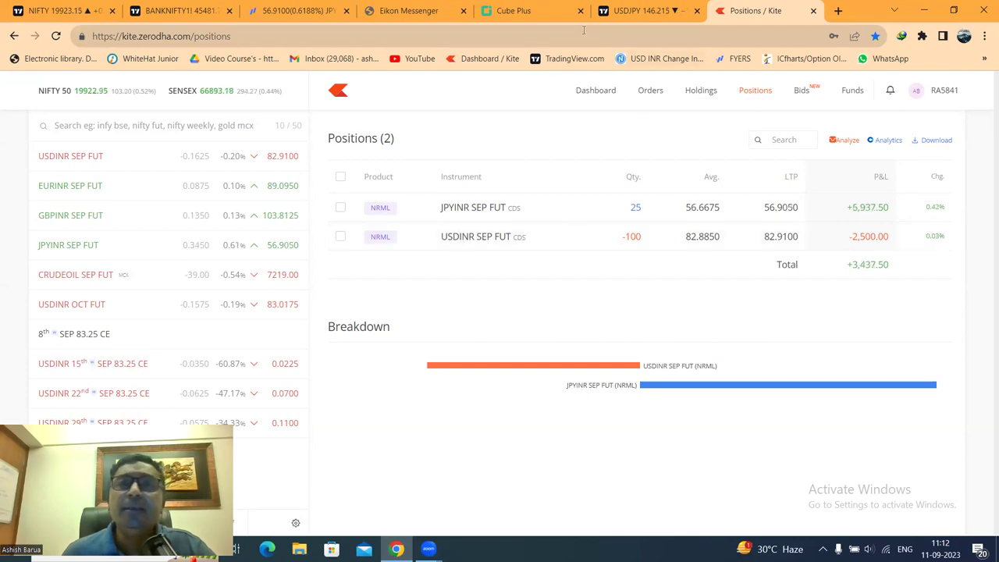
click(640, 11)
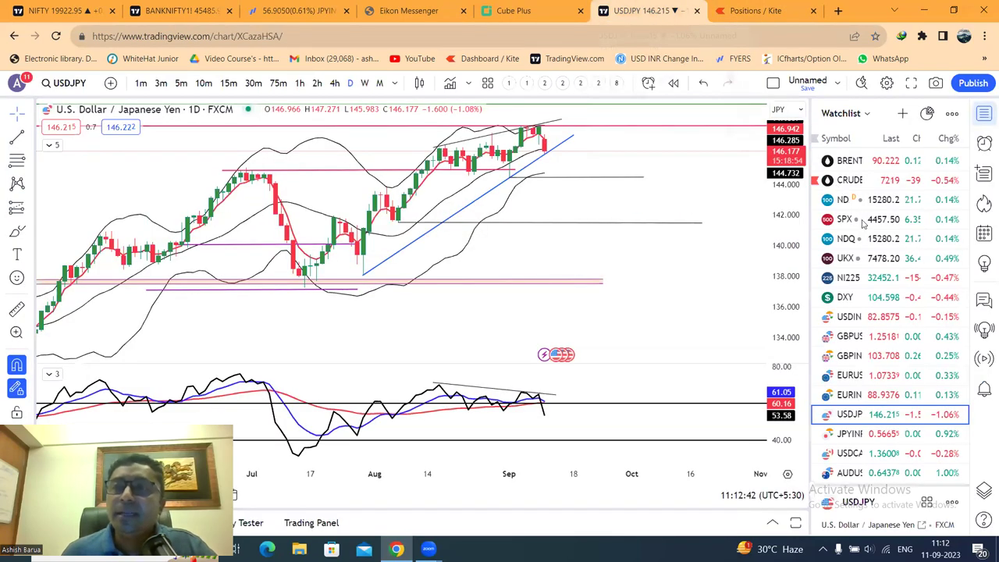
Show the USD/INR daily chart in TradingView, then return to Kite positions at net +2,562.50.
click(851, 317)
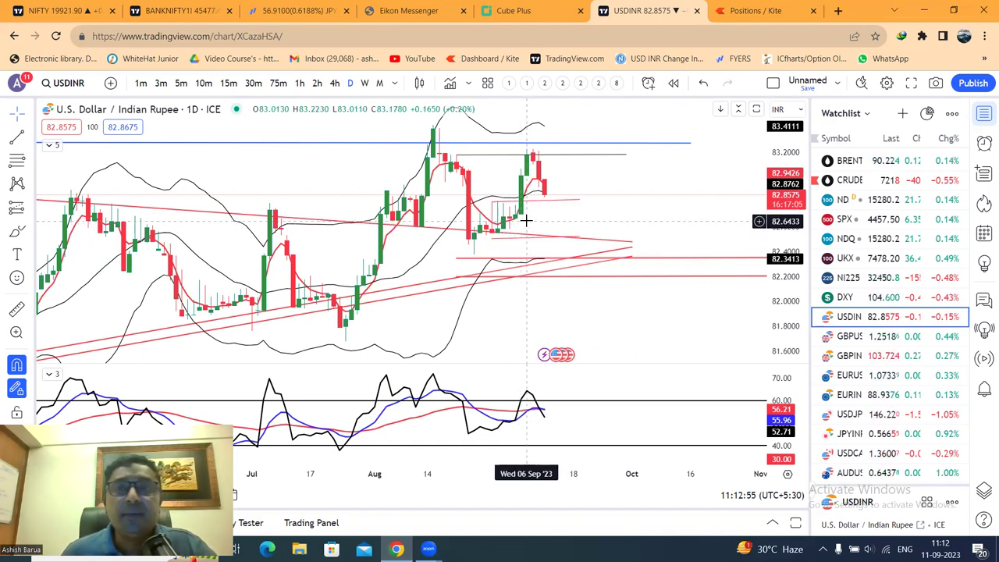
click(756, 10)
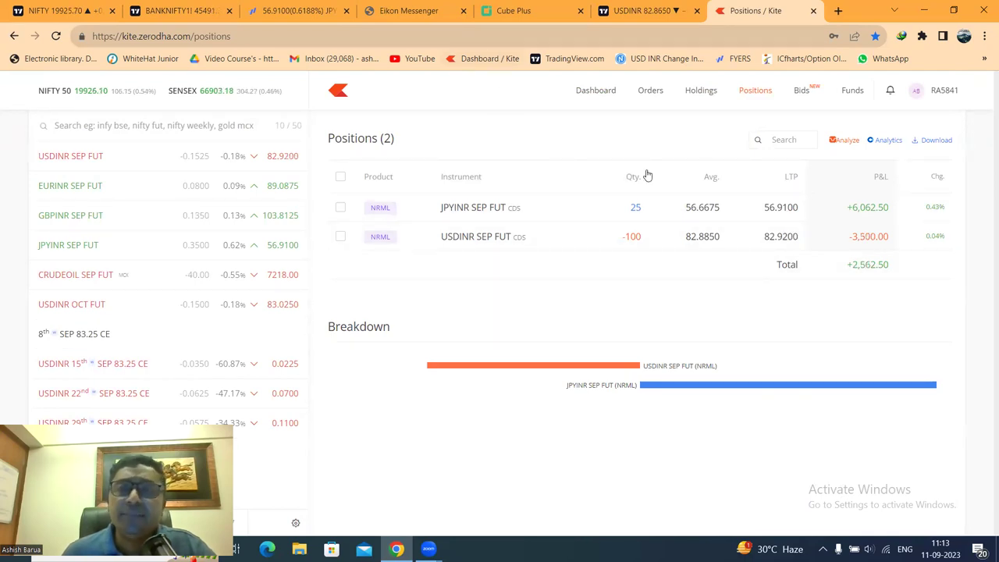
On FYERS, rescale JPYINR to 55.5–60.5 and draw a red resistance line near 58.55 from the early-August high.
click(299, 14)
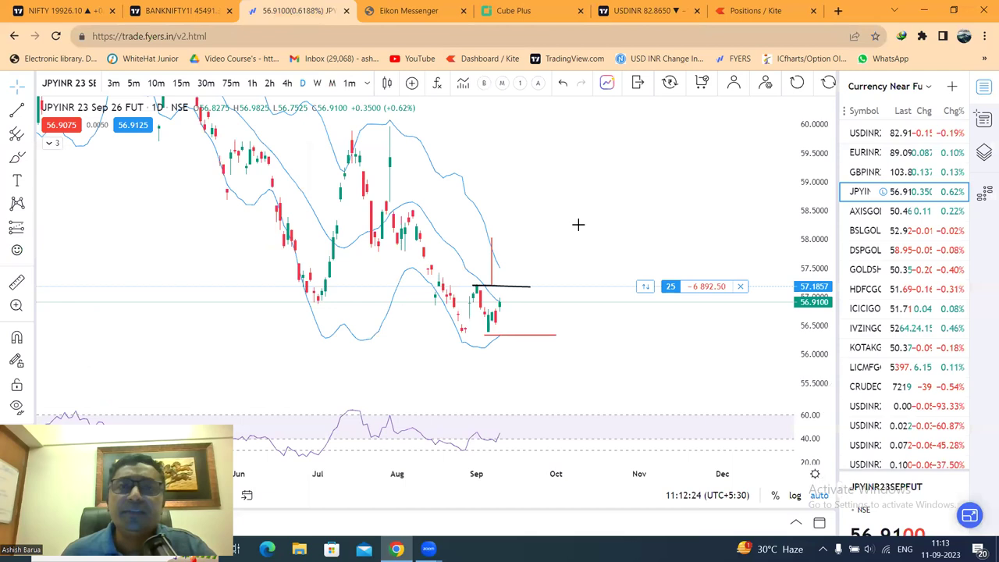
drag(794, 195, 607, 217)
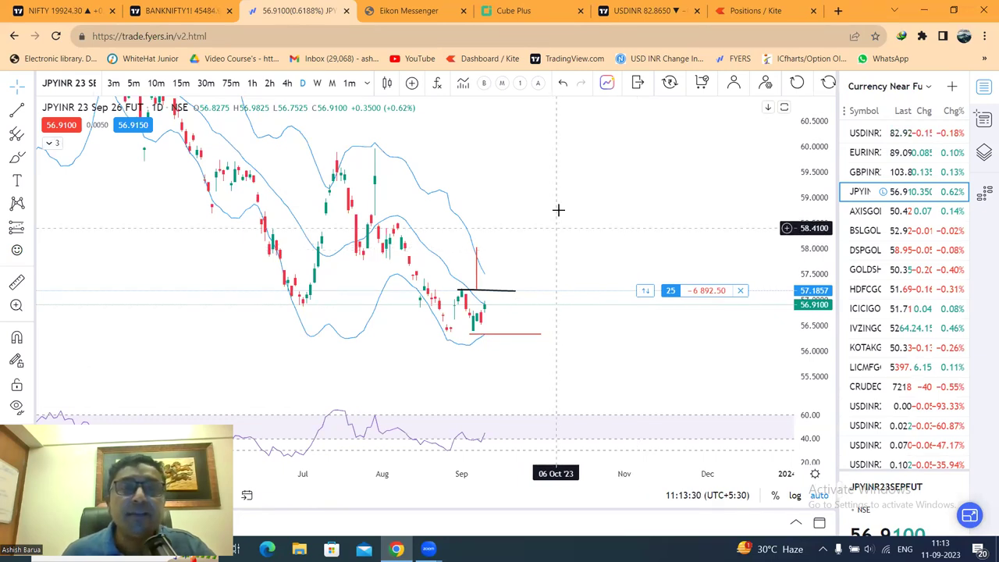
click(395, 223)
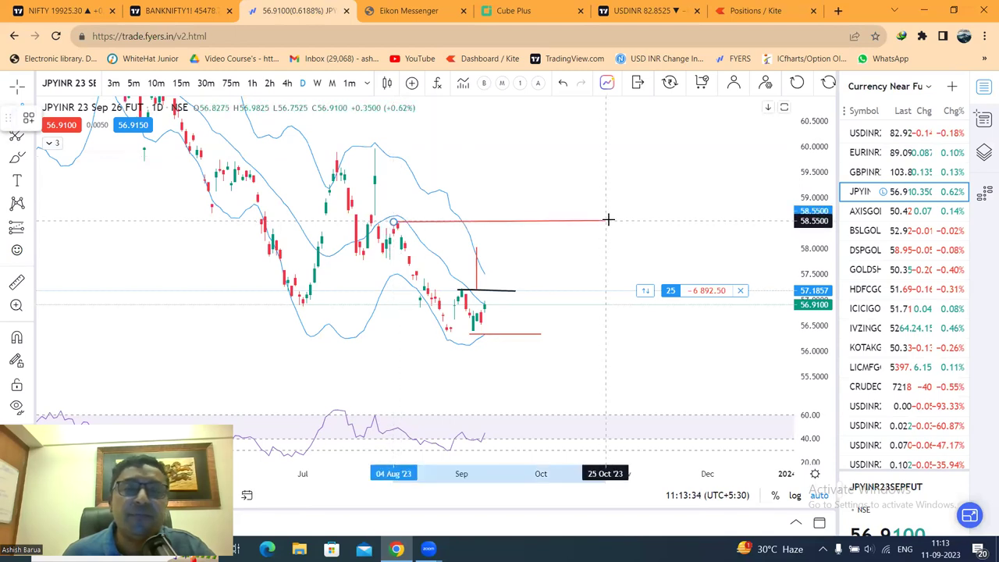
click(609, 220)
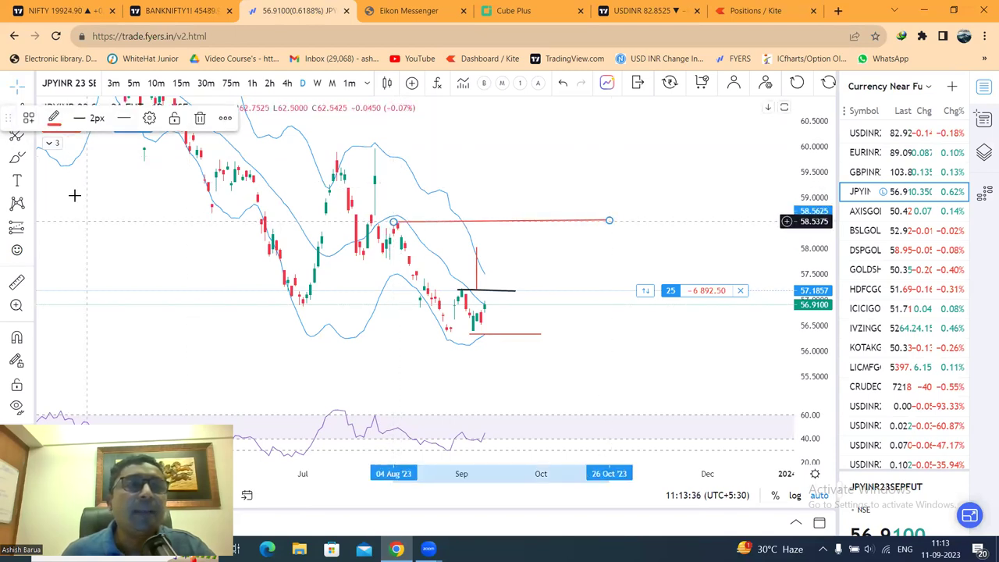
click(75, 195)
Draw a second red resistance line near 59.45 from the late-July spike top, then view TradingView's USD/INR chart.
click(370, 174)
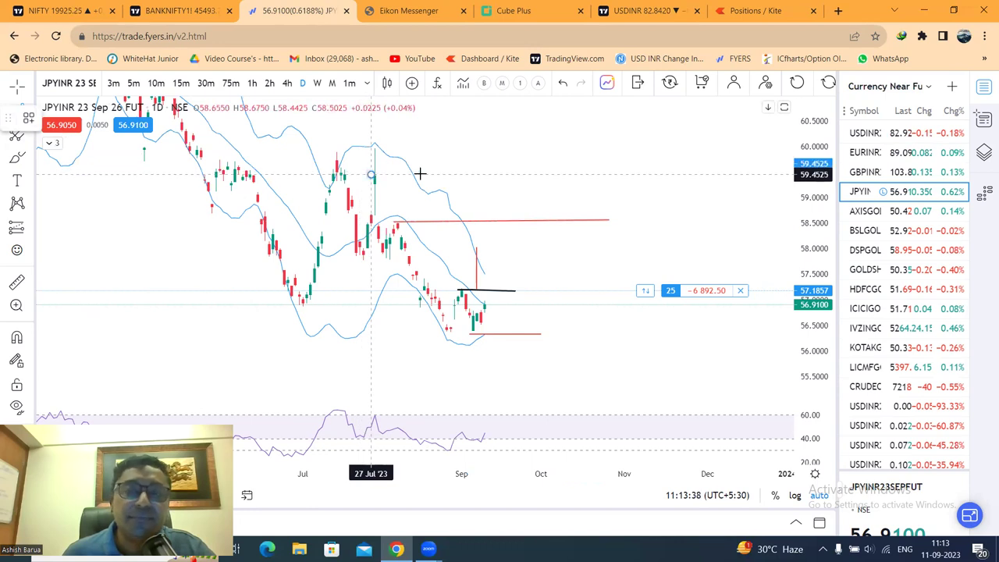
click(662, 174)
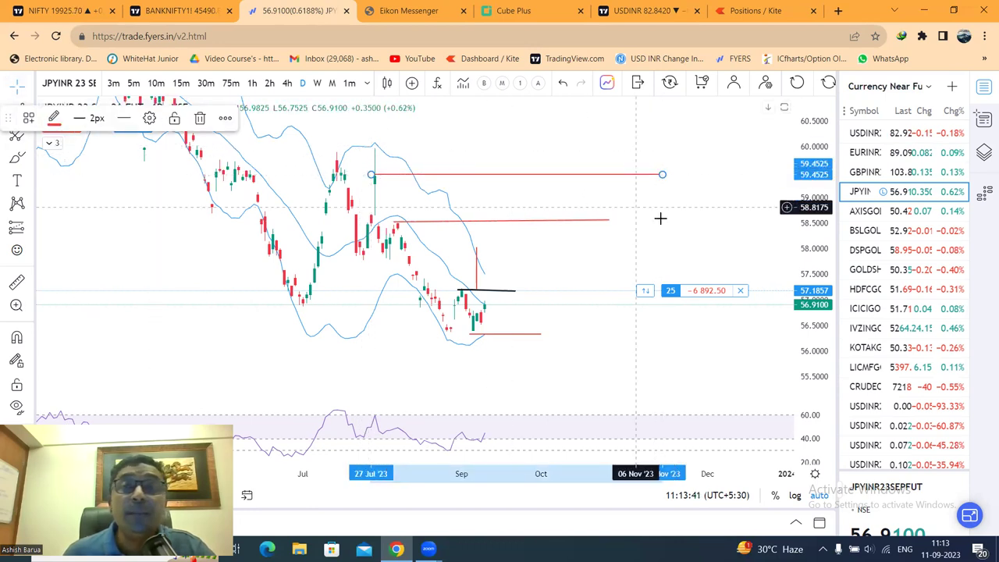
click(544, 263)
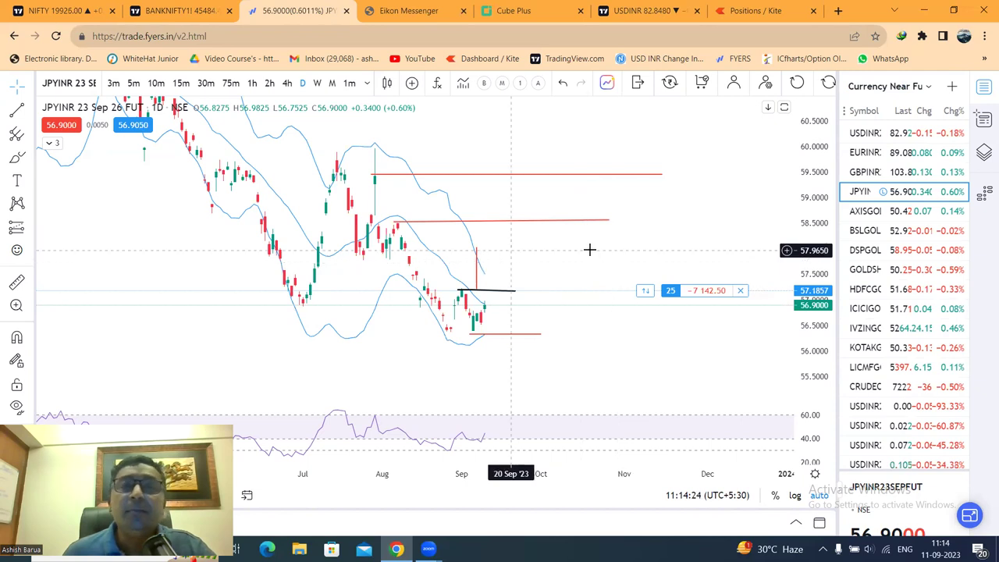
drag(813, 209, 813, 246)
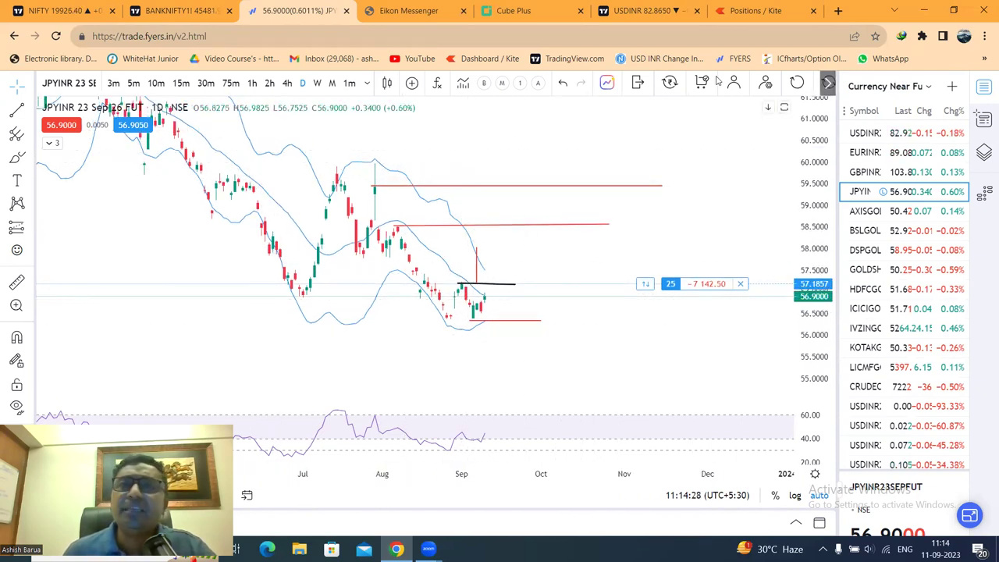
click(634, 12)
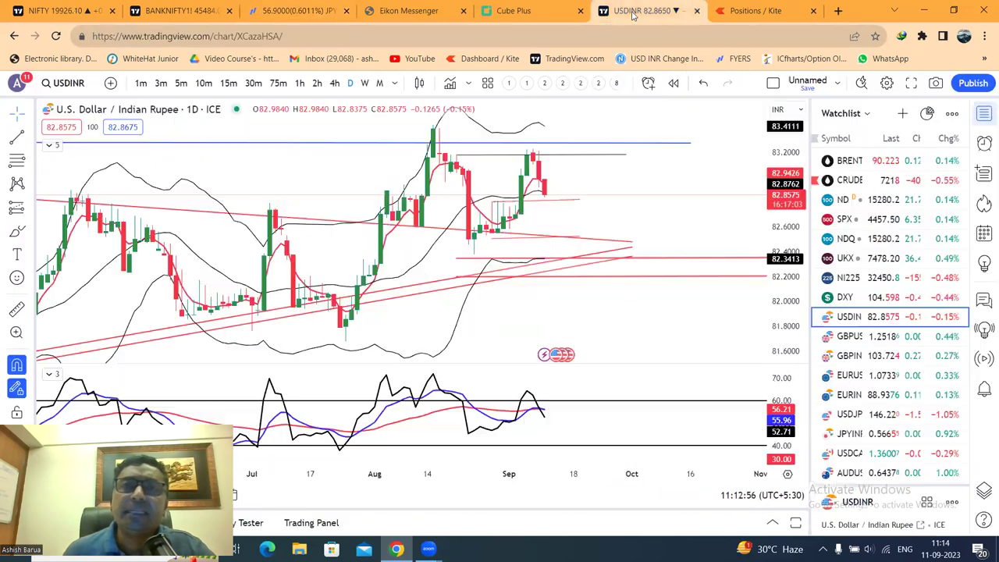
Select USDJPY in the TradingView watchlist to replace the USD/INR chart.
click(857, 413)
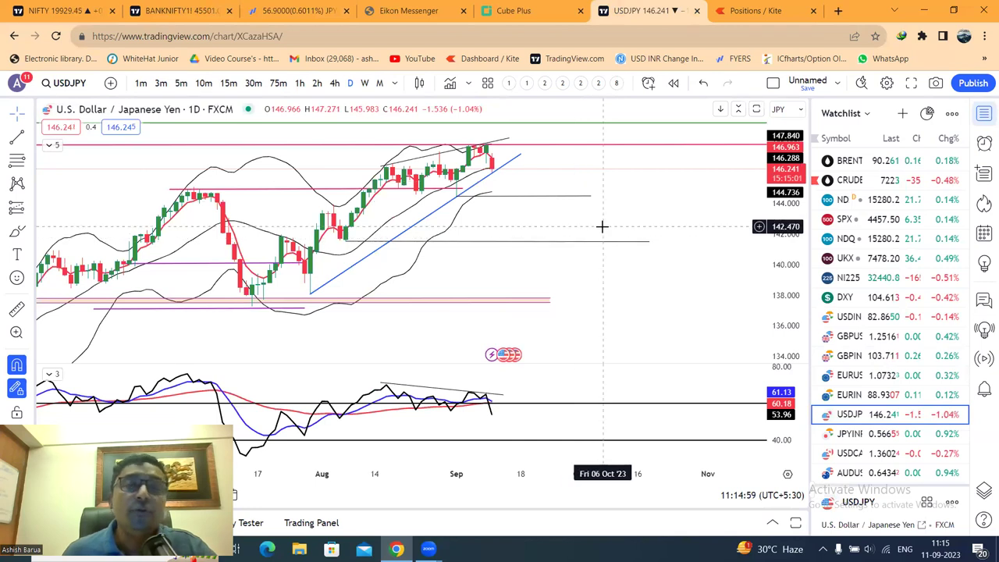
scroll(597, 227, down, 1)
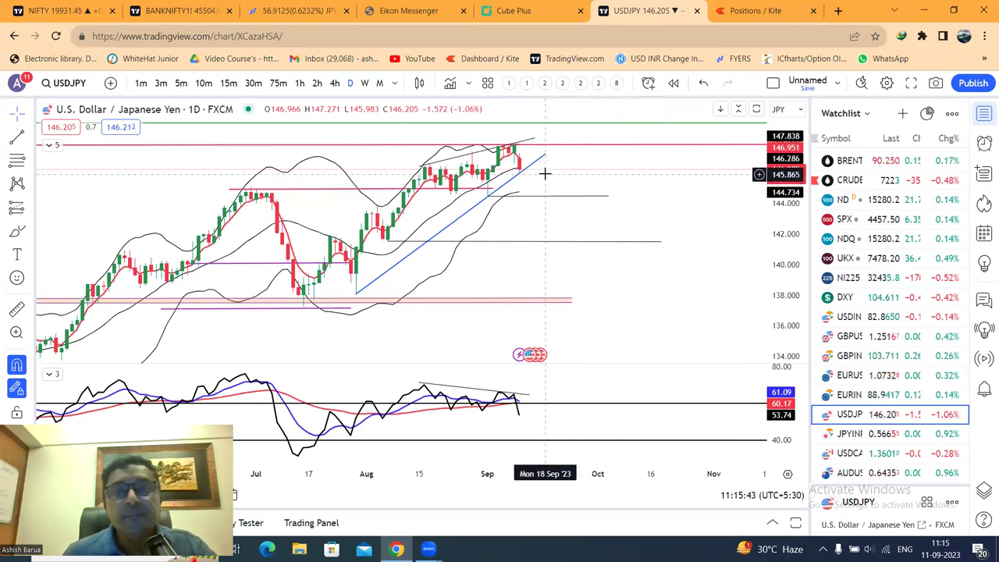
Check the Kite positions page again, then return to the FYERS JPYINR chart.
key(ctrl+3)
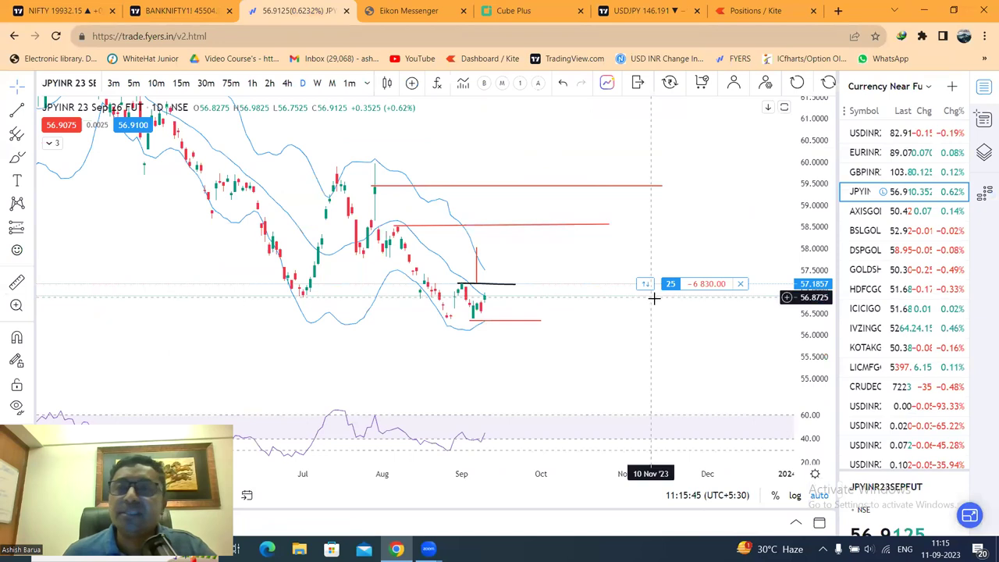
key(ctrl+7)
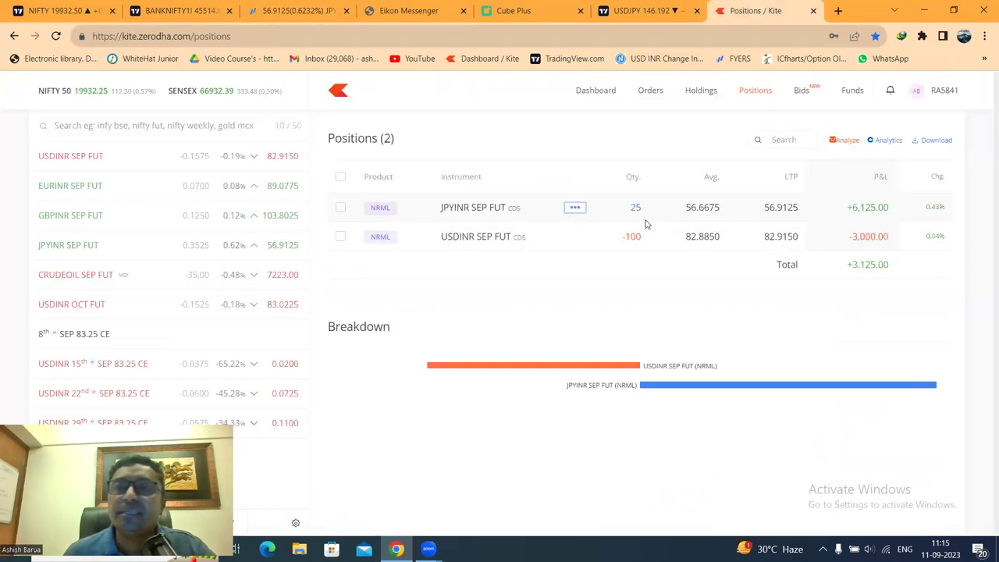
click(274, 12)
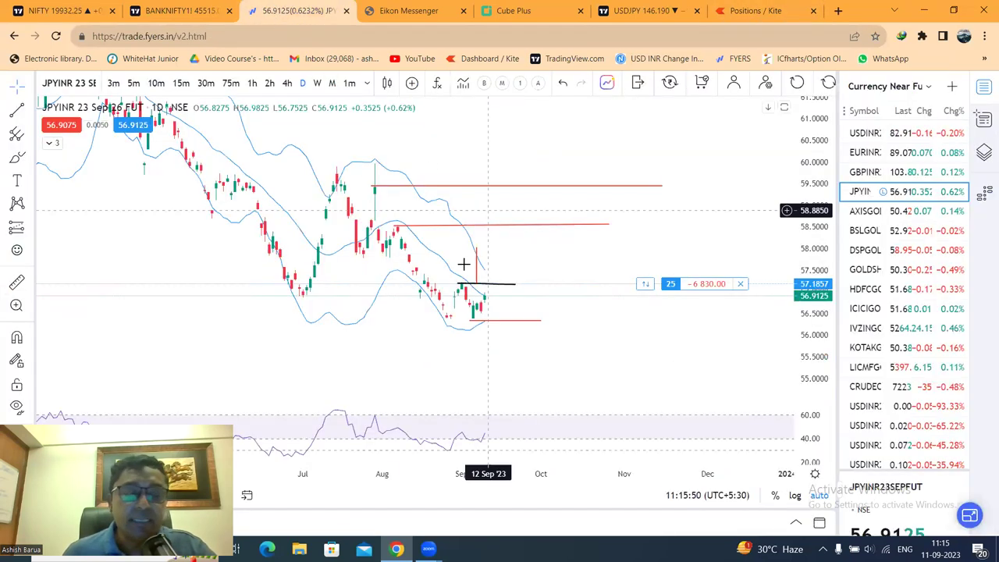
Zoom and pan the JPYINR Sep futures daily chart back to earlier candles.
scroll(591, 357, up, 1)
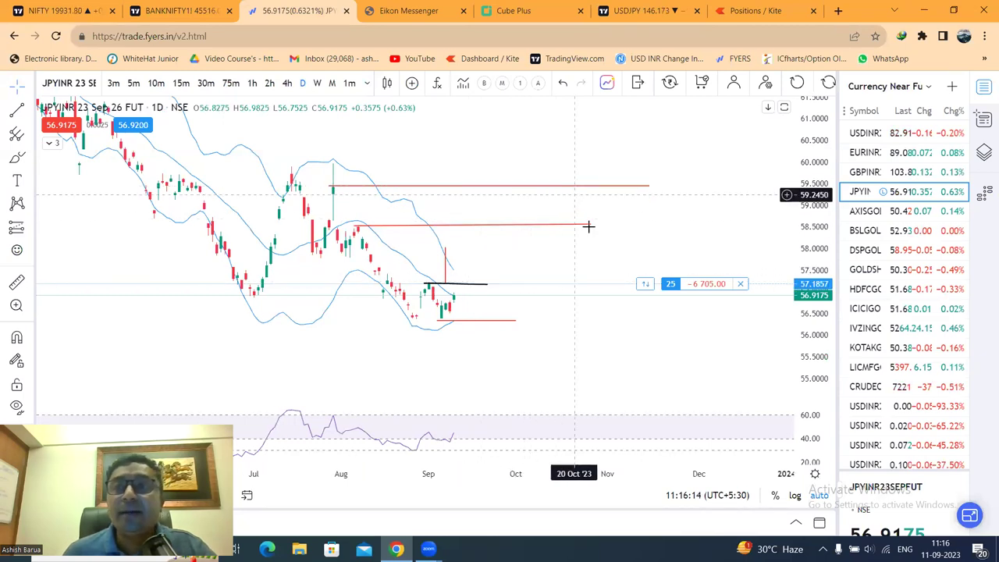
scroll(343, 349, up, 1)
drag(333, 346, 523, 343)
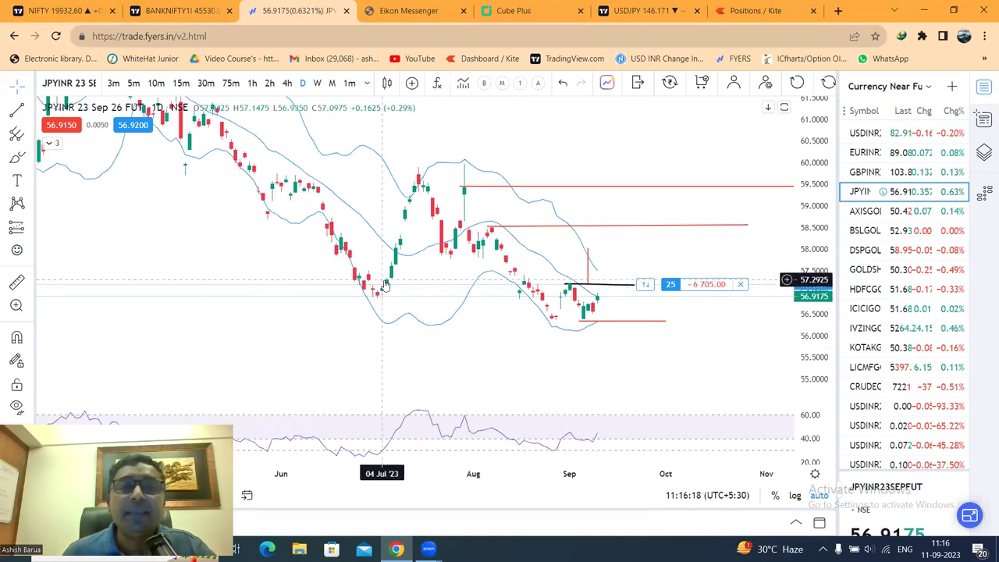